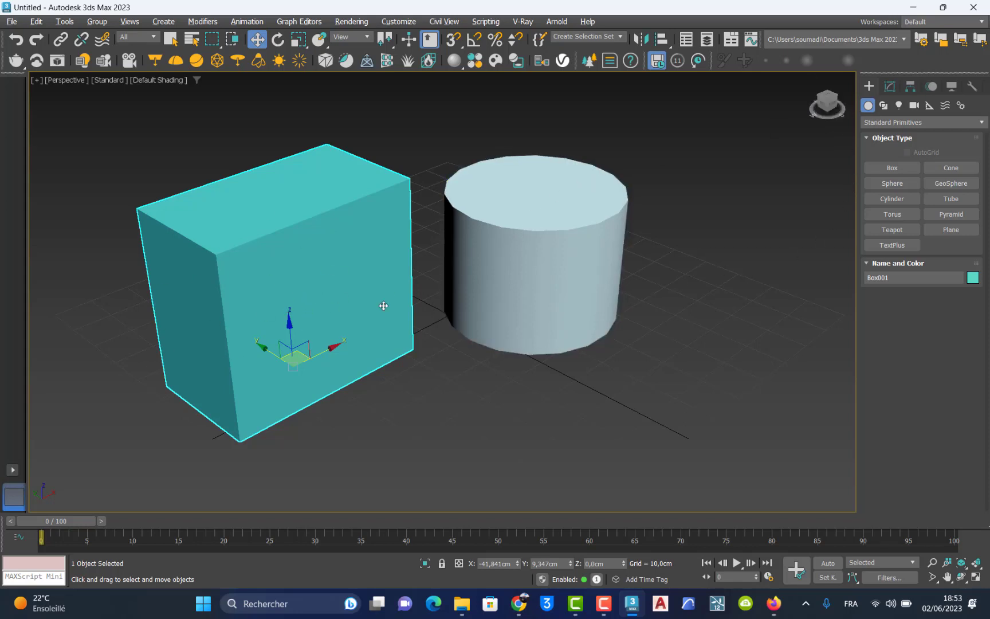
# Step: Adjust the cylinder's parameters to a radius of about 19.4 cm and a height of about 43.1 cm
pyautogui.moveTo(365, 277); pyautogui.dragTo(342, 289, button='middle')
pyautogui.click(539, 276)
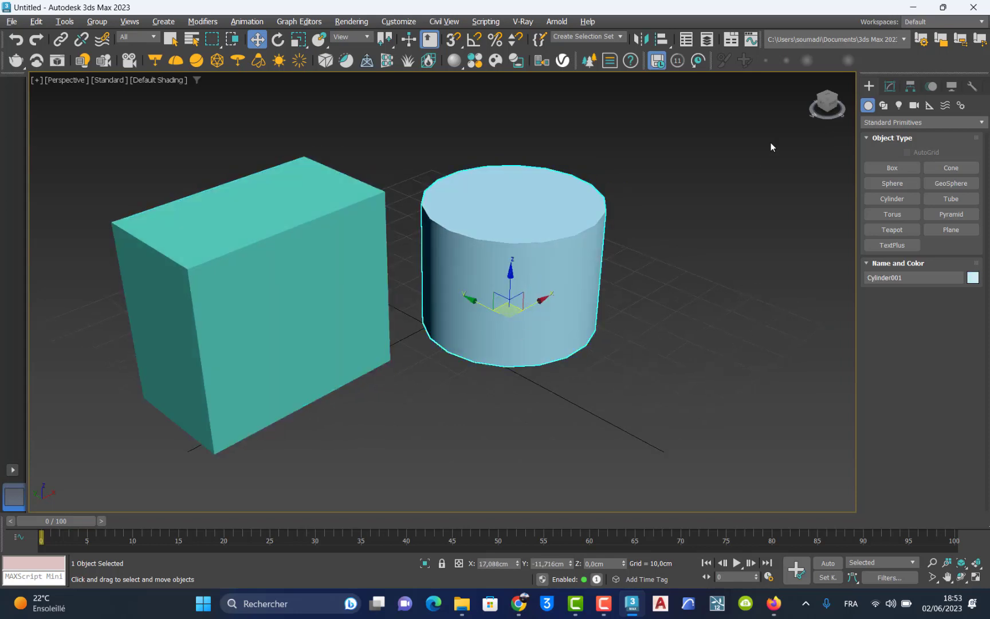
pyautogui.click(890, 86)
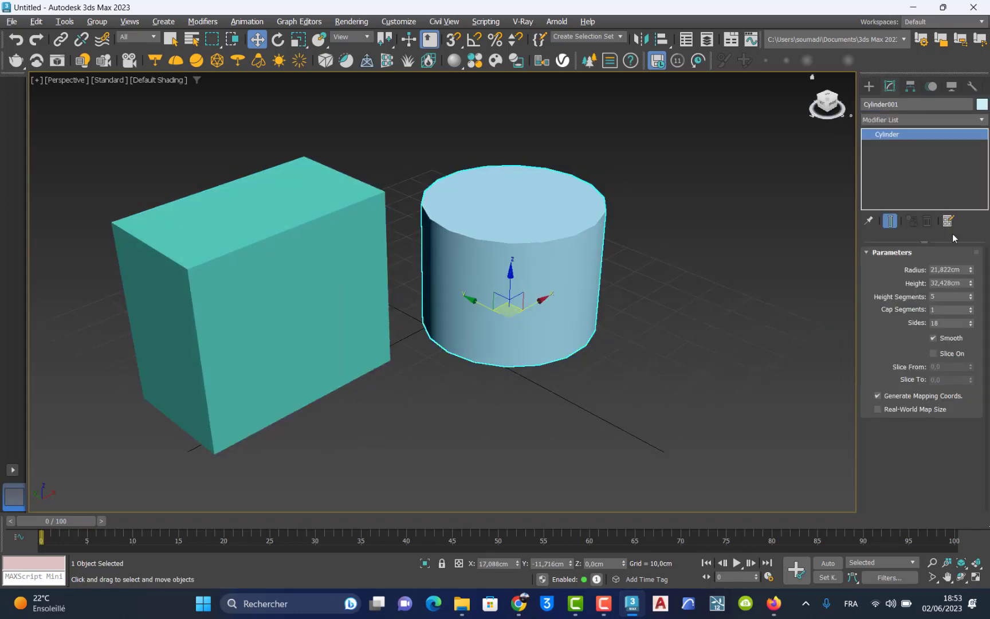
pyautogui.moveTo(970, 269)
pyautogui.mouseDown()
pyautogui.moveTo(972, 282)
pyautogui.moveTo(966, 260)
pyautogui.moveTo(971, 291)
pyautogui.mouseUp()
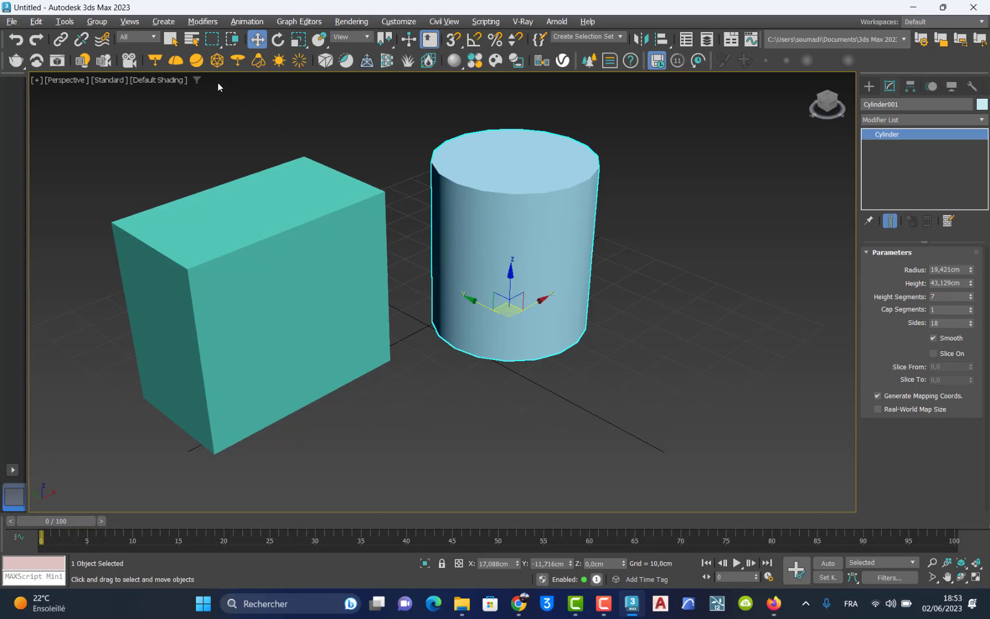
# Step: Show edged faces in the viewport and set the cylinder's height segments to 5
pyautogui.click(170, 81)
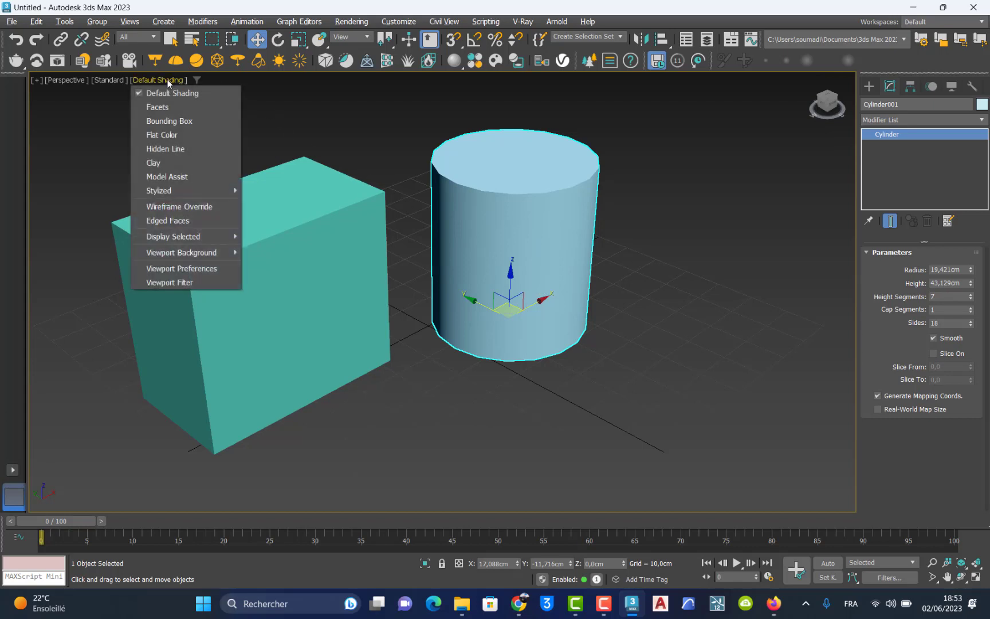
pyautogui.click(185, 220)
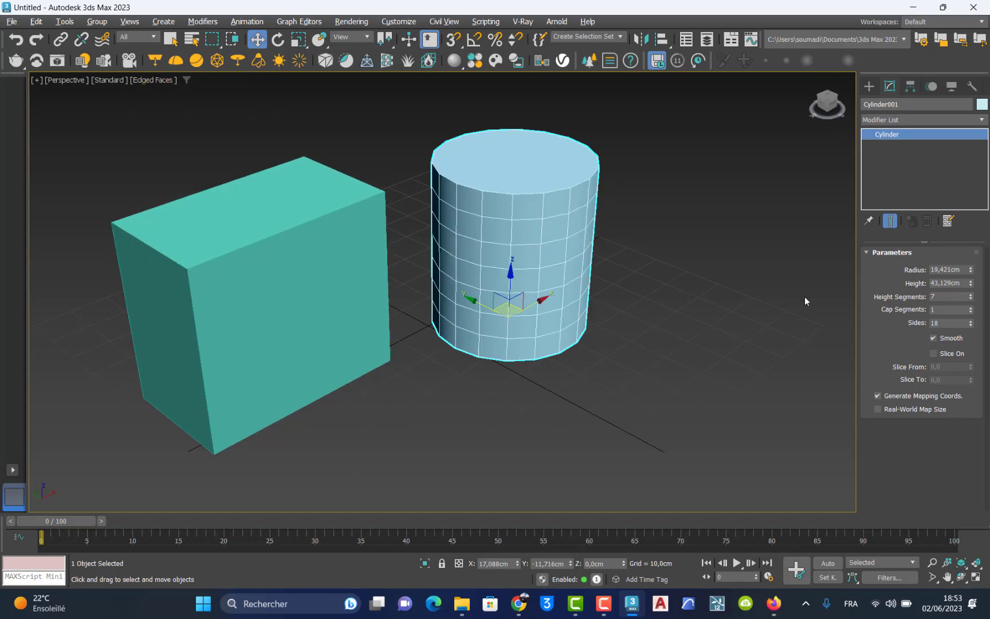
pyautogui.click(971, 295)
pyautogui.click(971, 295)
pyautogui.click(971, 295)
pyautogui.click(970, 299)
pyautogui.click(970, 299)
pyautogui.click(971, 299)
pyautogui.click(970, 298)
pyautogui.click(971, 299)
pyautogui.click(970, 299)
pyautogui.click(970, 299)
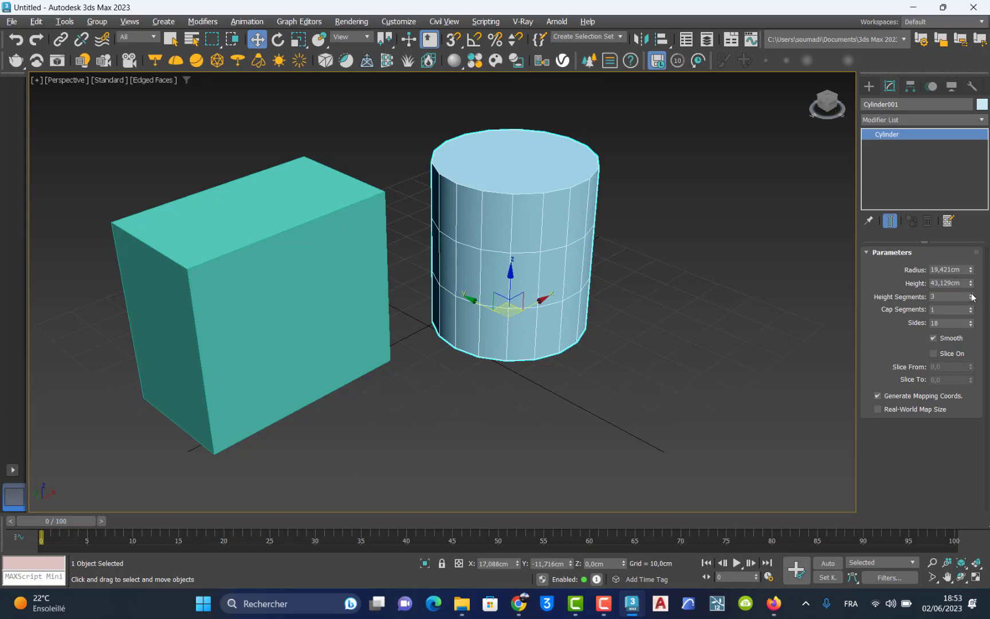
pyautogui.click(971, 294)
pyautogui.click(971, 294)
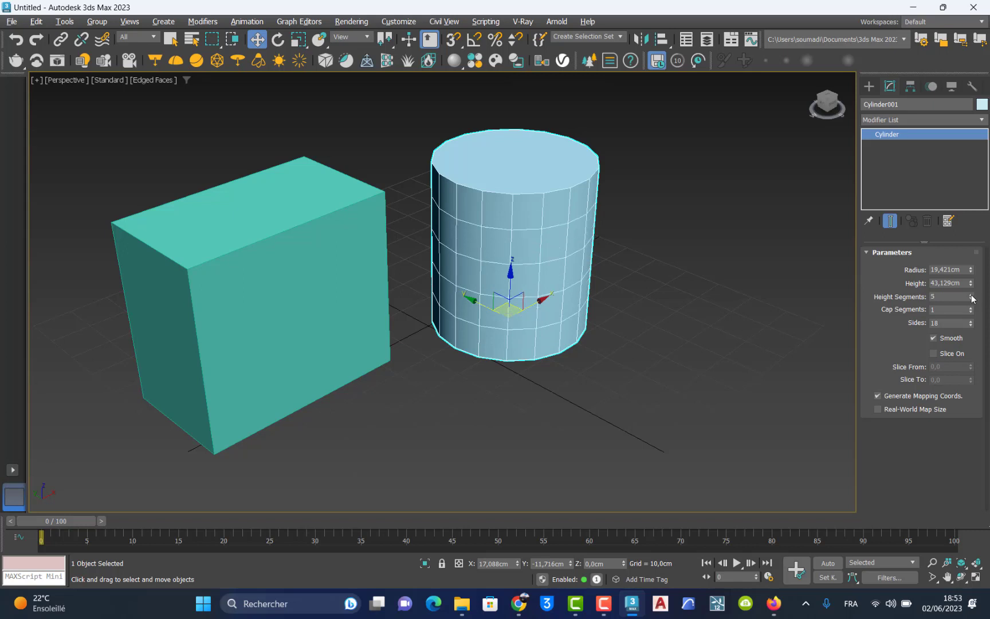
# Step: Set the cylinder's cap segments to 3 and its height segments to 3
pyautogui.click(970, 307)
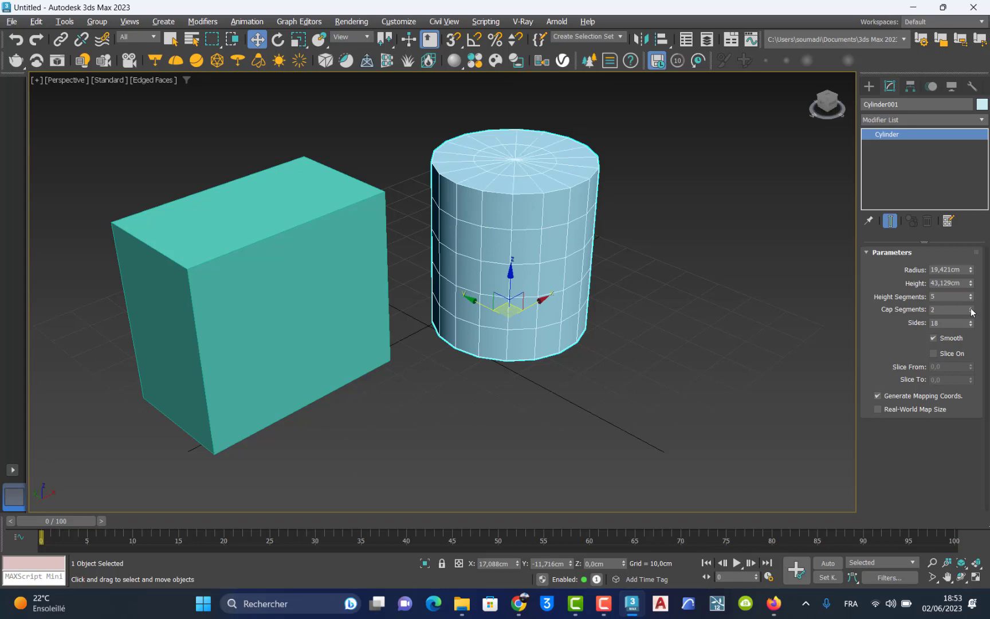
pyautogui.click(971, 308)
pyautogui.click(971, 298)
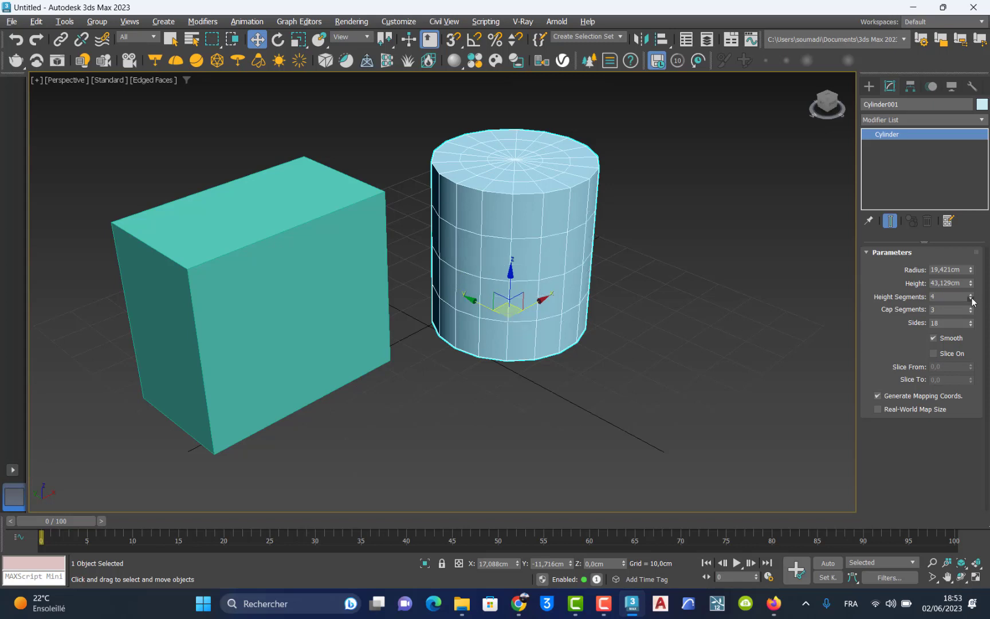
pyautogui.click(971, 298)
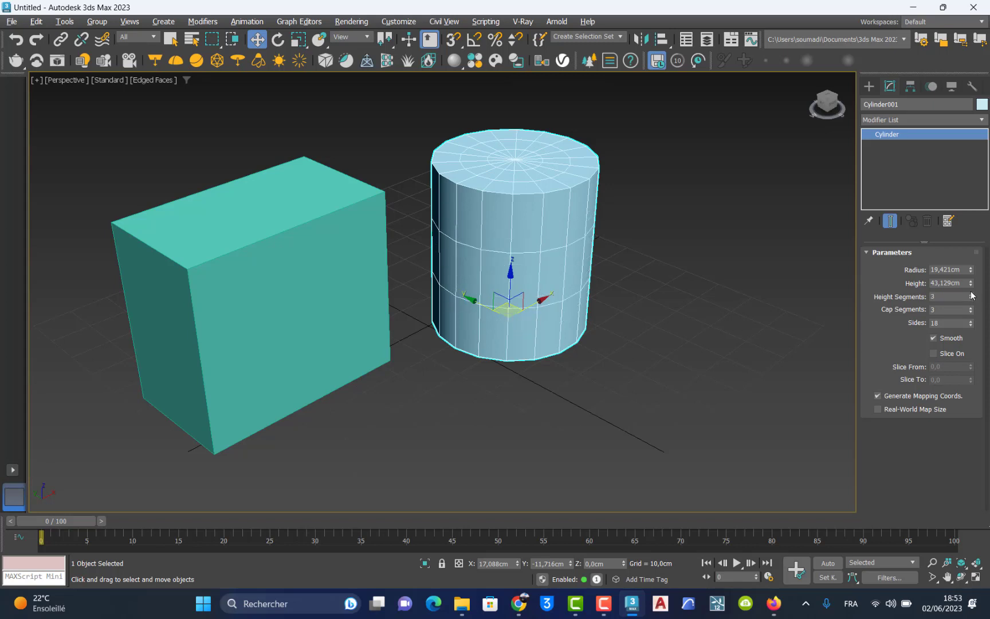
# Step: Flatten the cylinder into a disc with a height of about 3.9 cm and a radius of 50 cm
pyautogui.moveTo(971, 283); pyautogui.dragTo(973, 331)
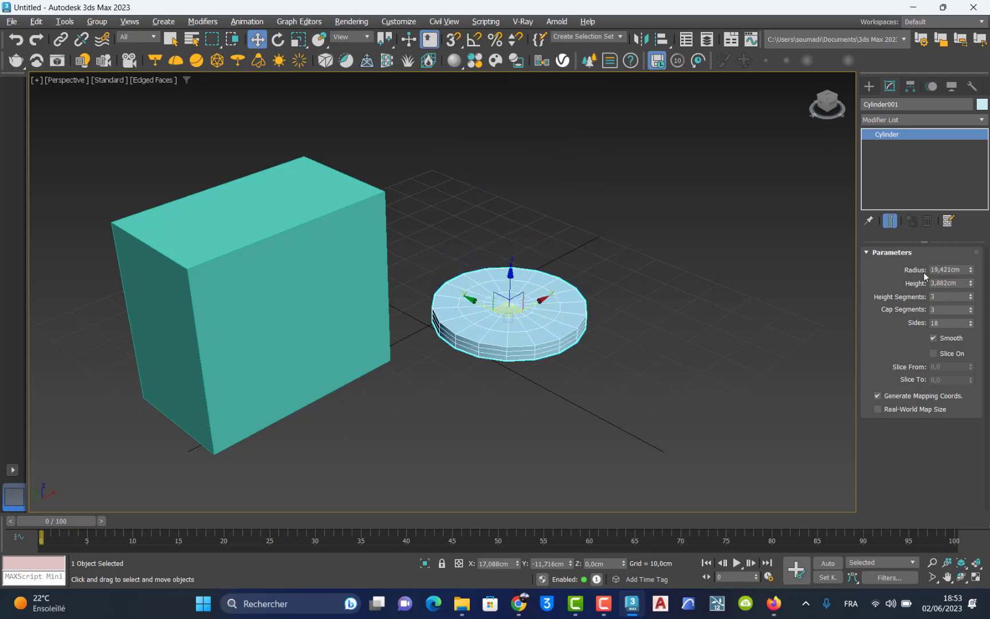
pyautogui.doubleClick(966, 268)
pyautogui.write('50')
pyautogui.press('Return')
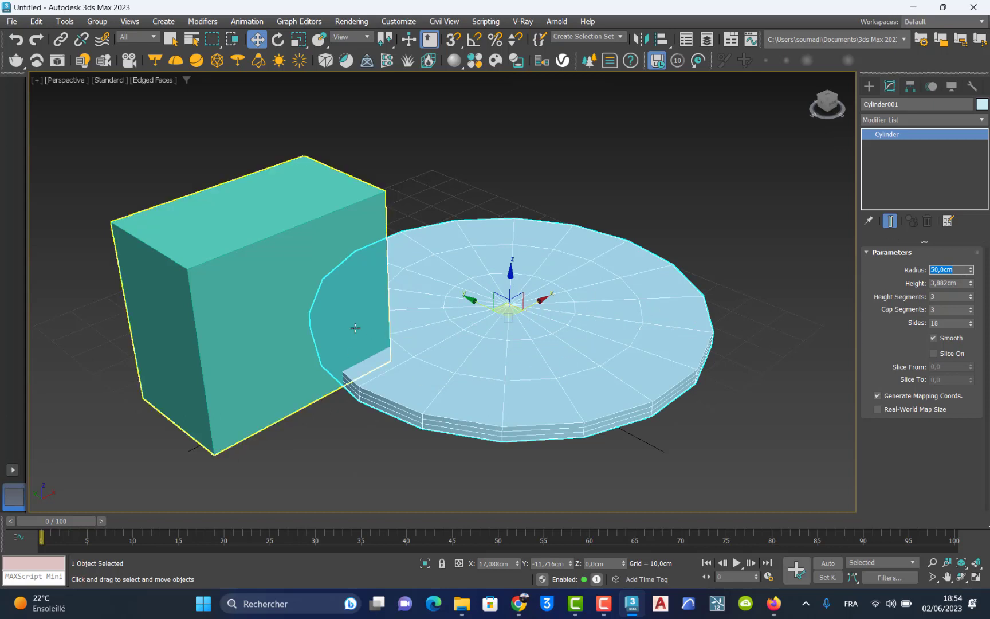
# Step: Resize the box to a length of 10 cm, a width of 10 cm and a height of 80 cm
pyautogui.click(267, 321)
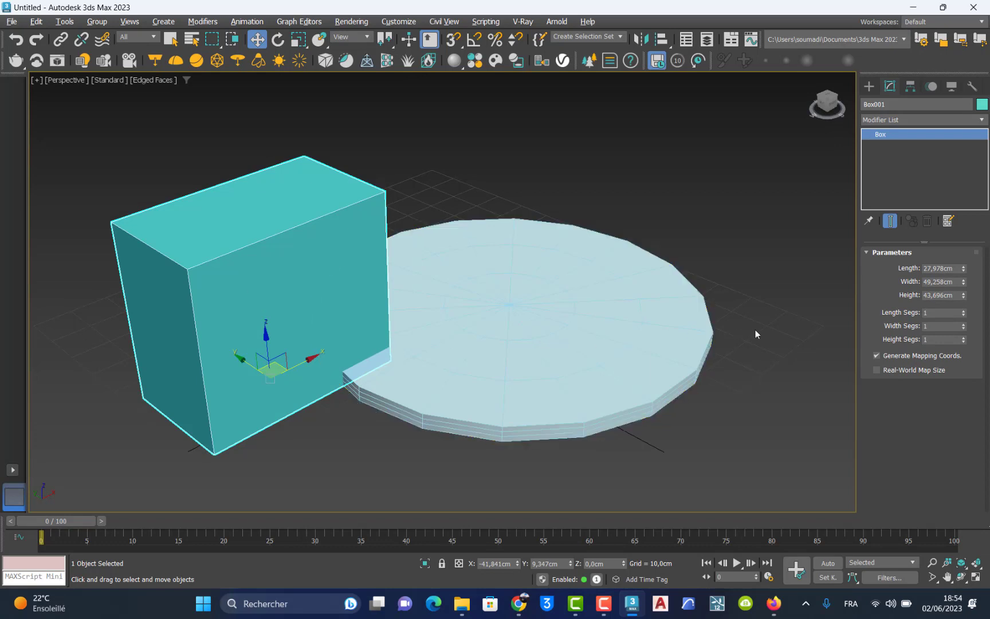
pyautogui.moveTo(963, 269)
pyautogui.mouseDown()
pyautogui.moveTo(963, 257)
pyautogui.moveTo(963, 266)
pyautogui.mouseUp()
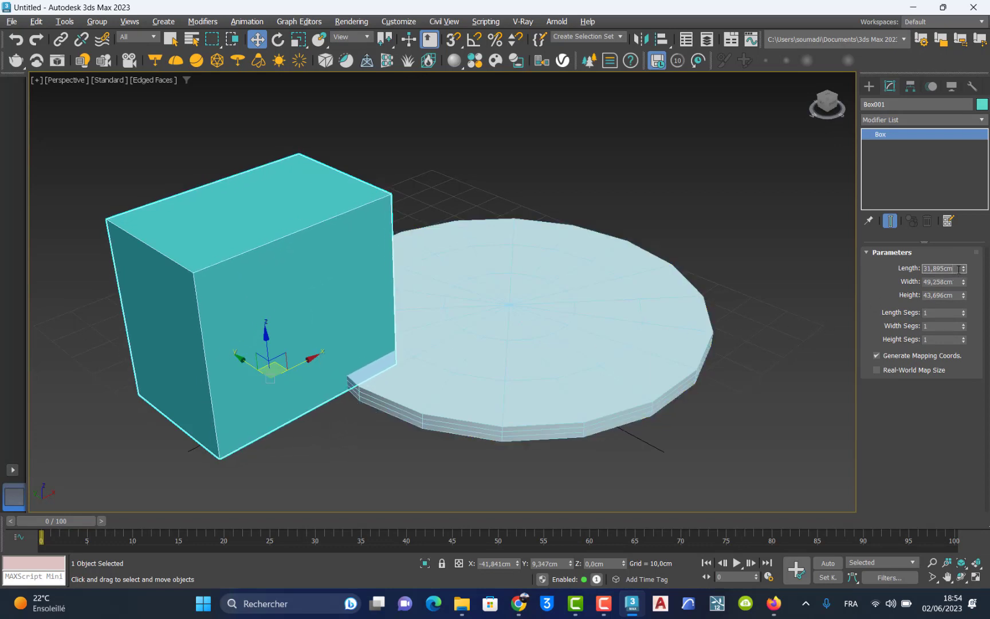
pyautogui.click(959, 270)
pyautogui.write('10')
pyautogui.press('Tab')
pyautogui.write('1')
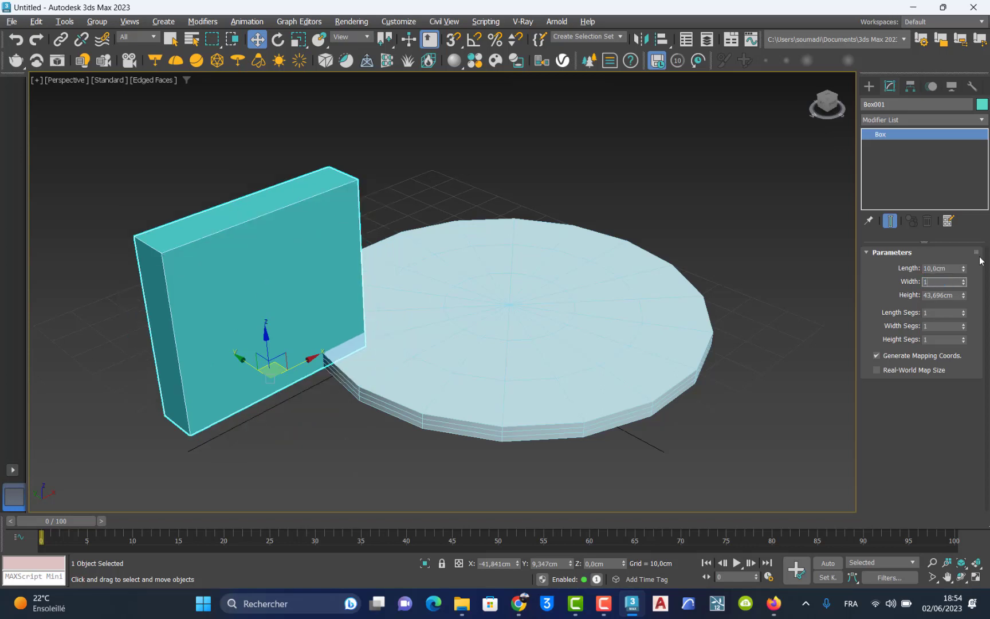
pyautogui.write('0')
pyautogui.press('Tab')
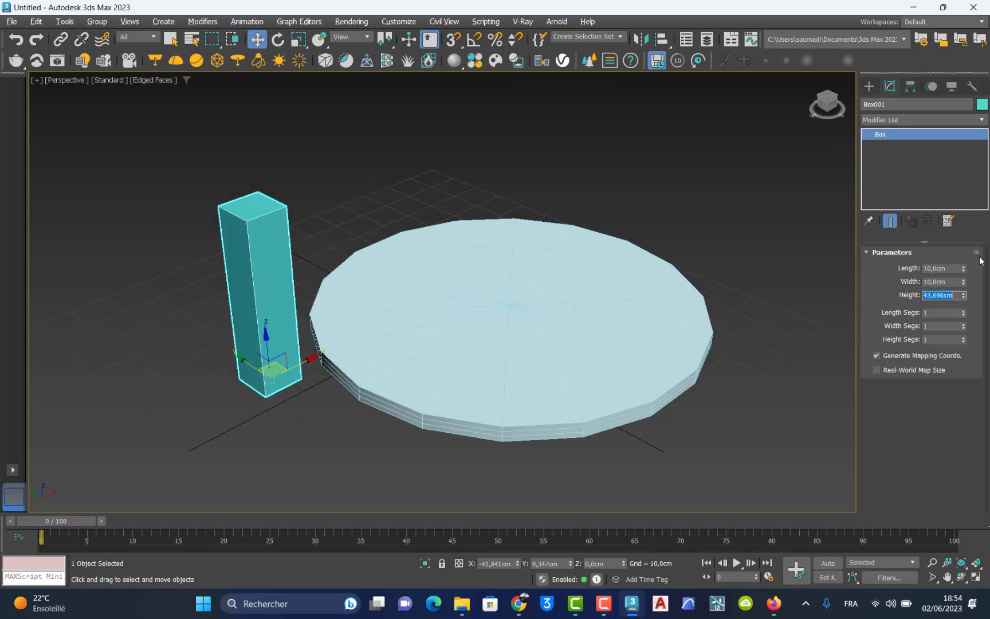
pyautogui.write('80')
pyautogui.press('Return')
pyautogui.scroll(-5, 462, 289)
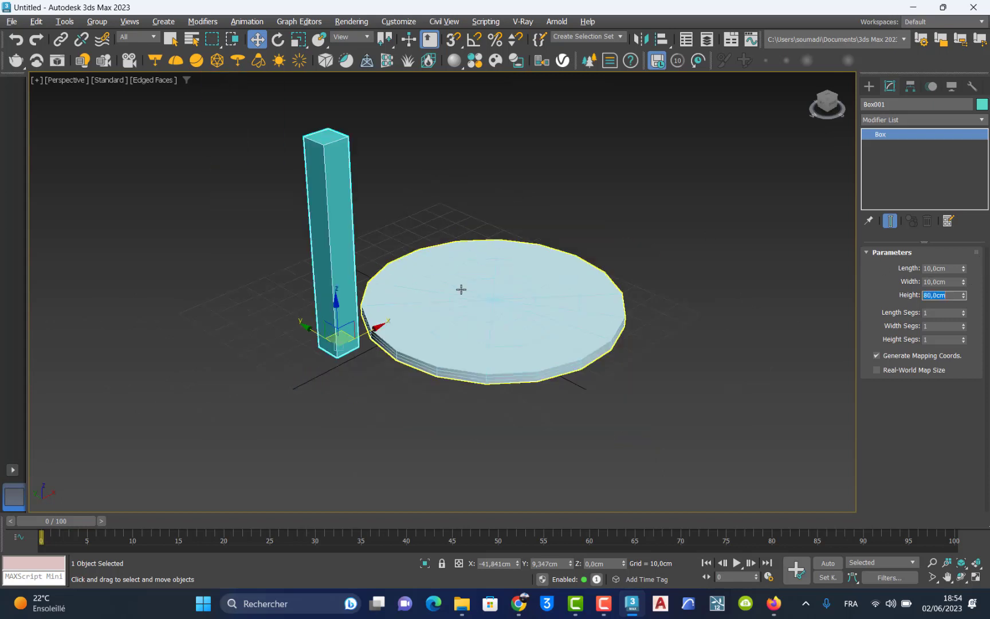
# Step: Reduce the flat cylinder to 6 sides to make it hexagonal
pyautogui.scroll(5, 375, 349)
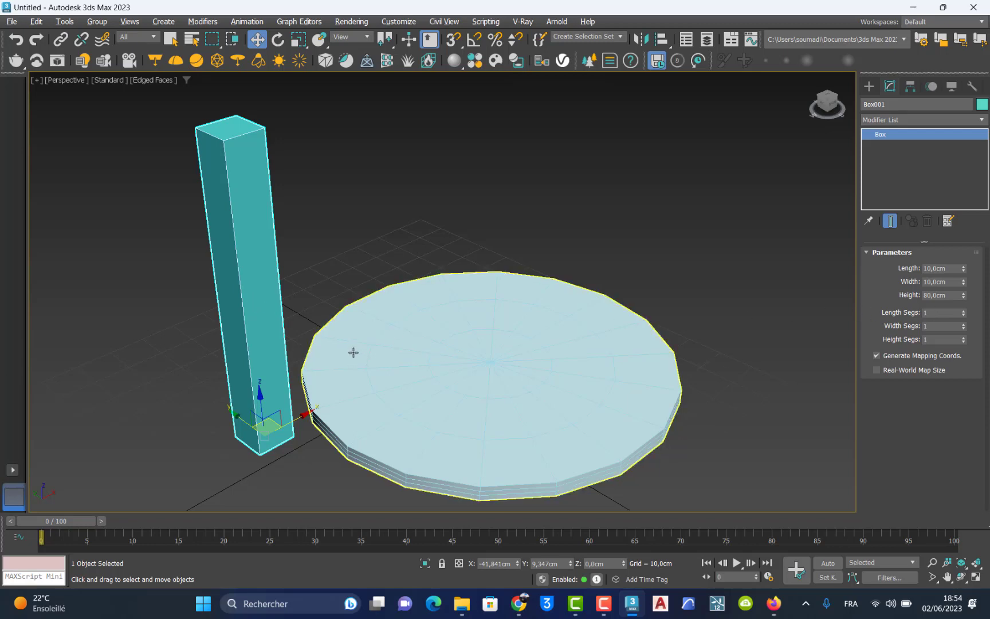
pyautogui.moveTo(354, 352); pyautogui.dragTo(322, 299, button='middle')
pyautogui.click(386, 343)
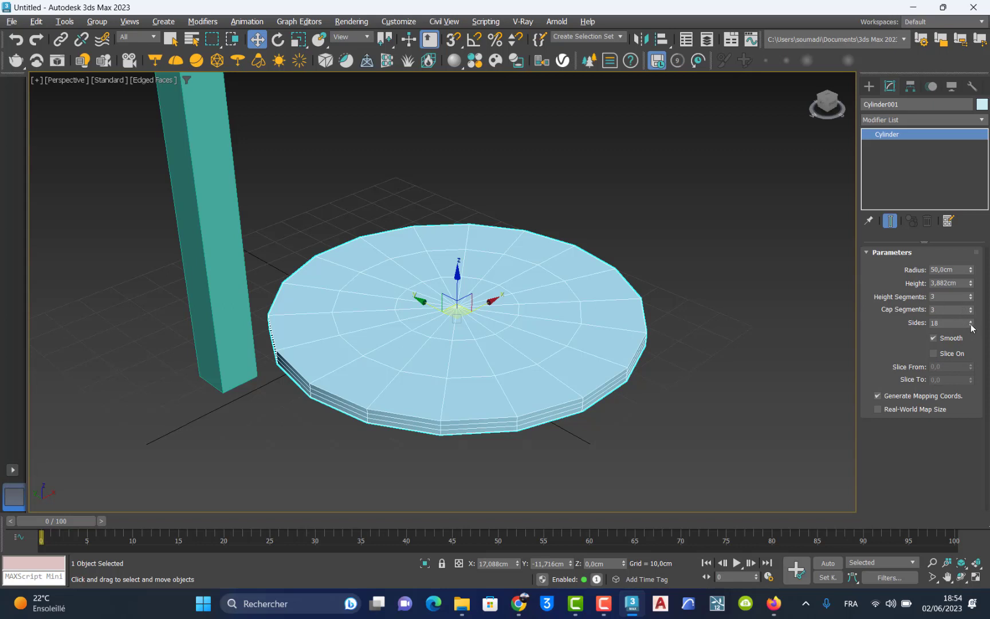
pyautogui.moveTo(971, 325); pyautogui.dragTo(971, 325)
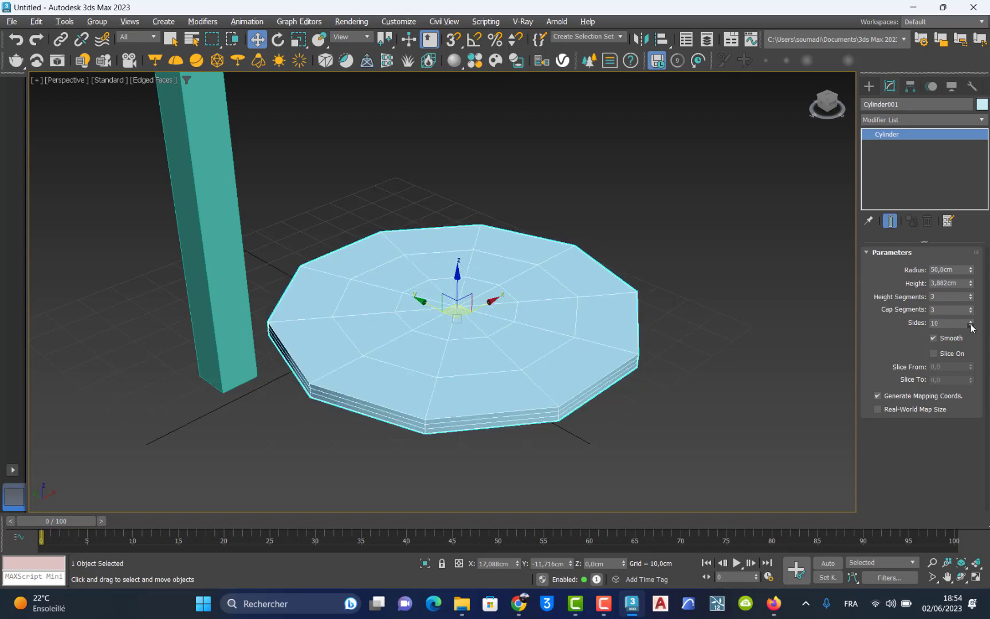
pyautogui.click(971, 325)
pyautogui.click(971, 325)
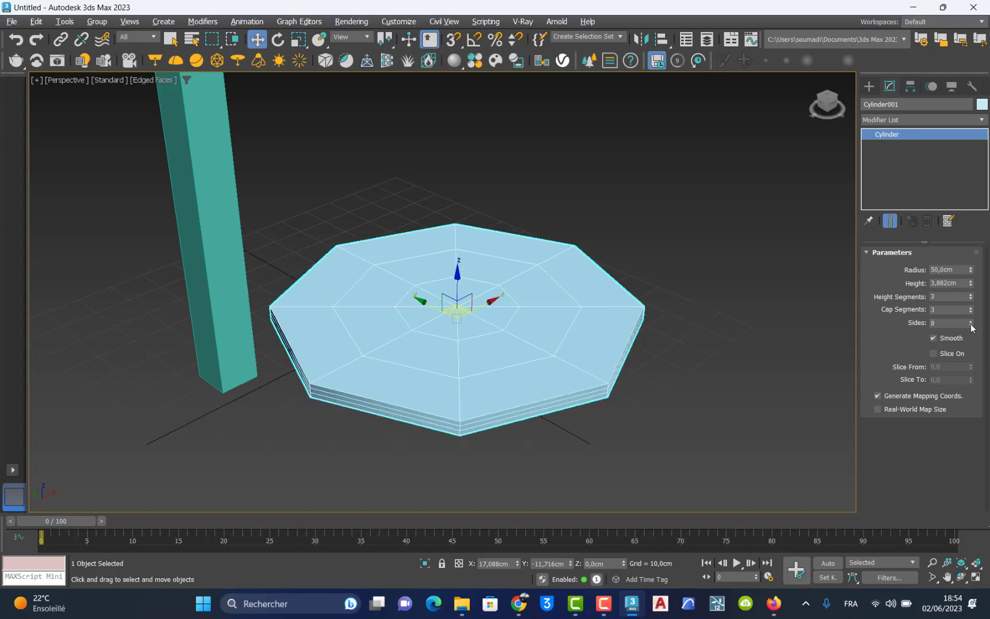
pyautogui.click(971, 325)
pyautogui.click(971, 326)
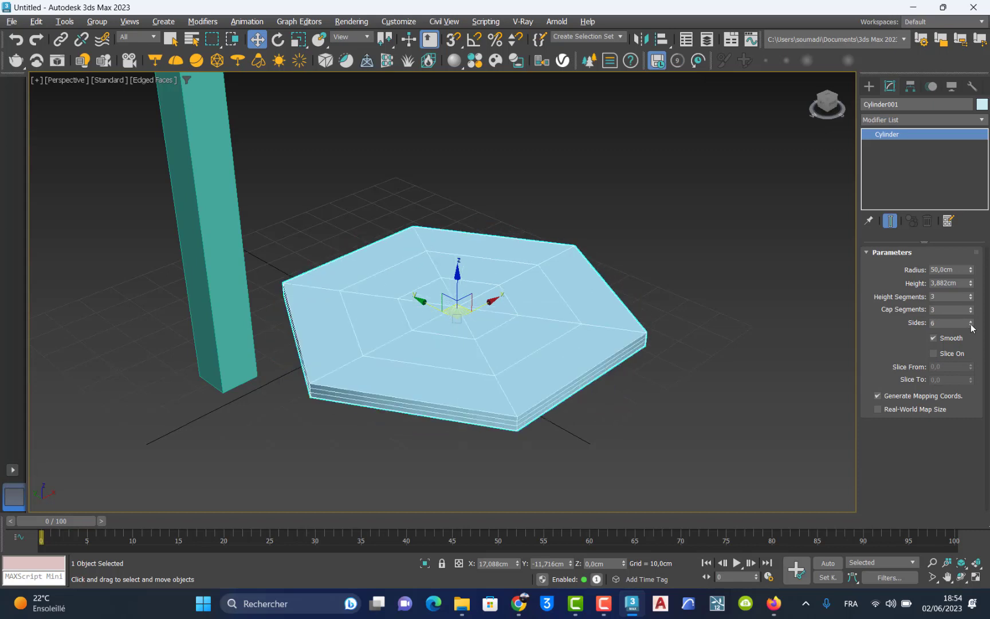
# Step: Convert the hexagonal cylinder to an Editable Poly
pyautogui.rightClick(420, 332)
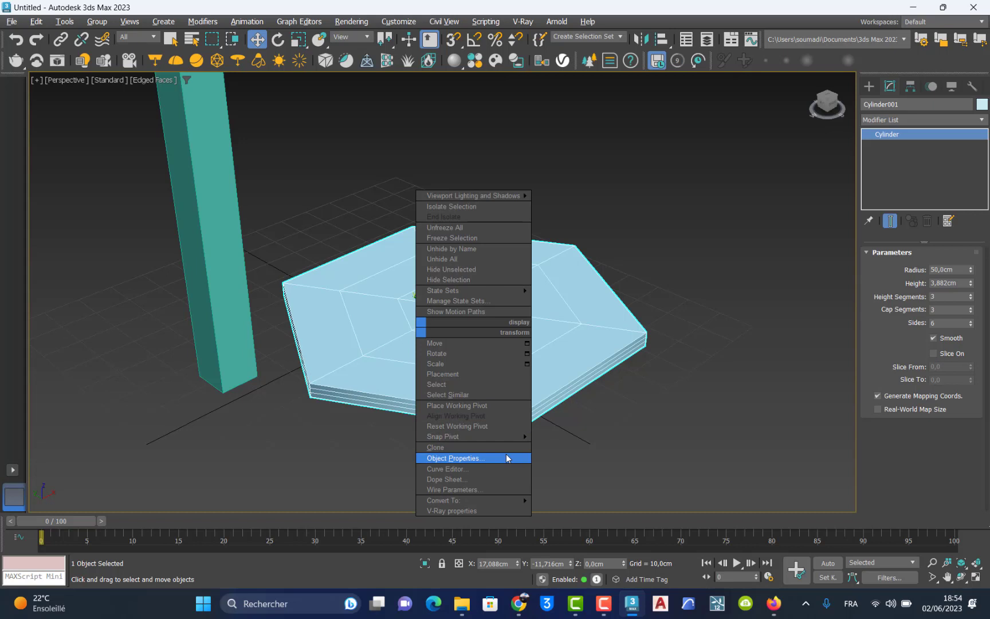
pyautogui.moveTo(520, 502)
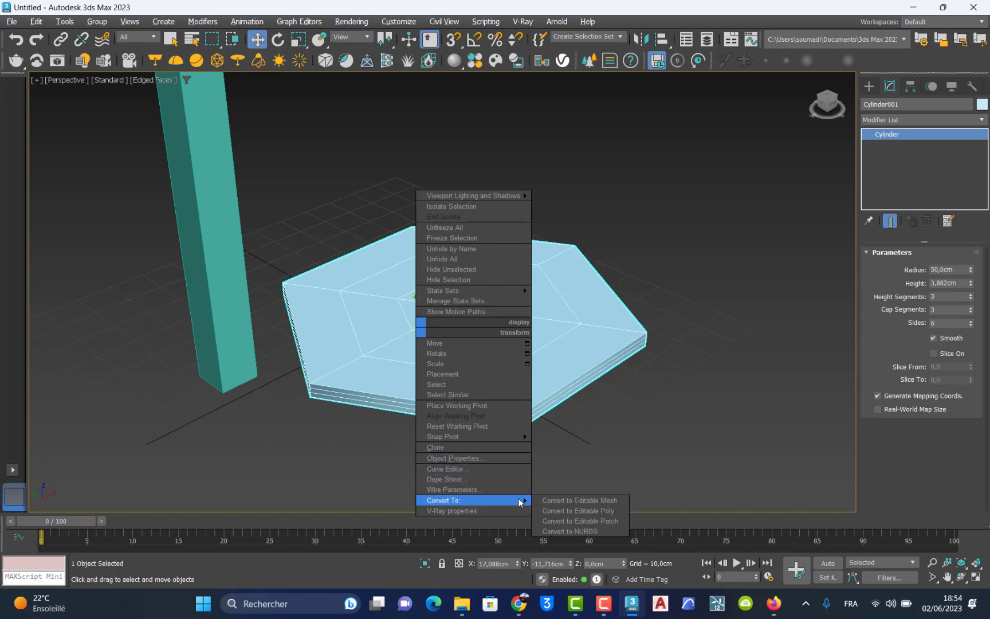
pyautogui.click(602, 511)
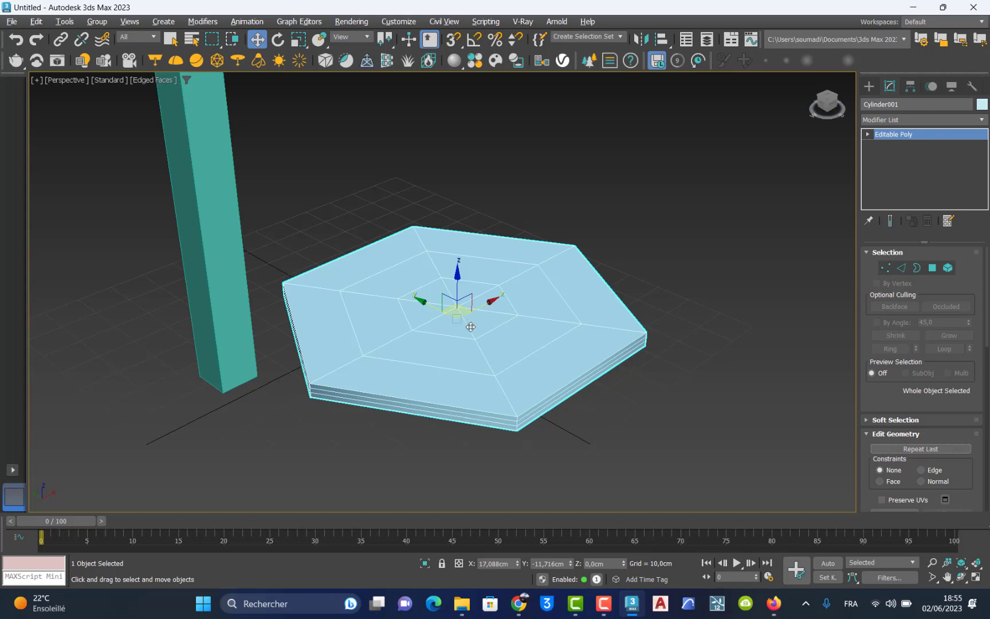
# Step: Try moving the centre vertex of the hexagon's top face vertically at vertex level
pyautogui.click(886, 268)
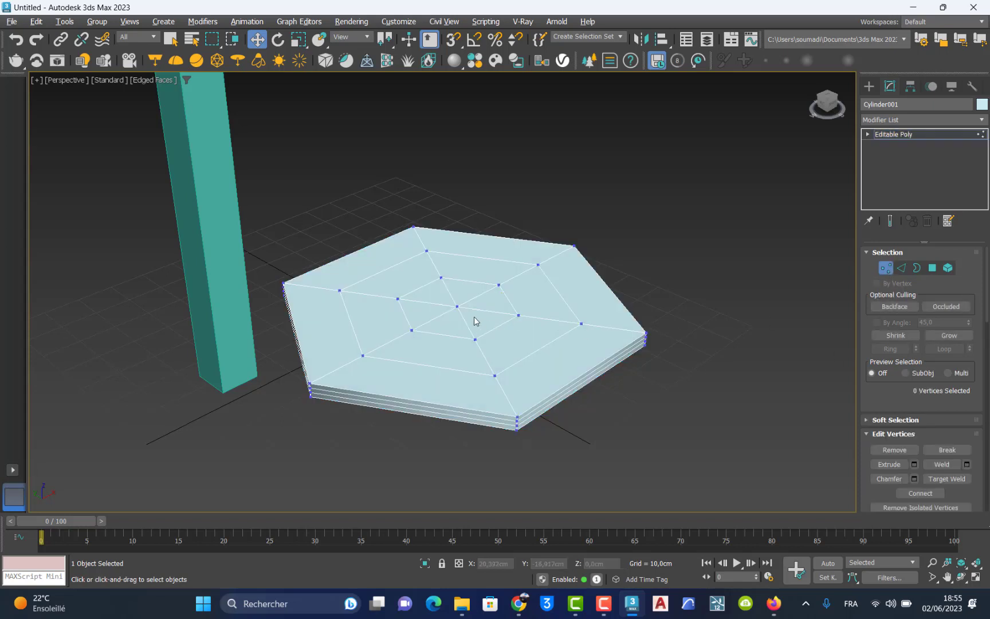
pyautogui.click(458, 307)
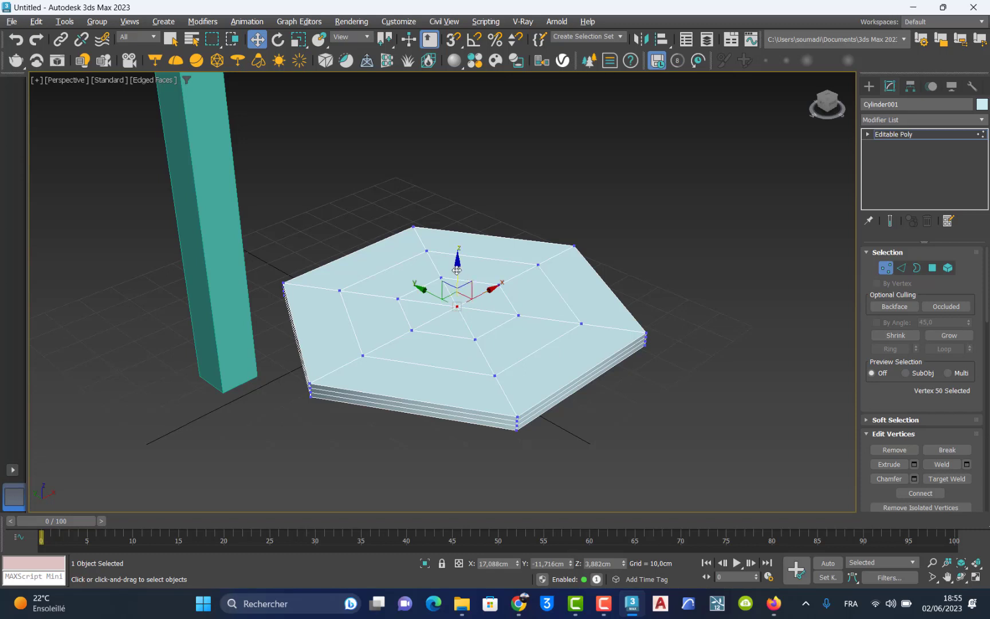
pyautogui.moveTo(457, 244); pyautogui.dragTo(464, 273)
# Step: Try raising two opposite edges of the inner ring on the hexagon's top face, and undo the moves
pyautogui.click(902, 267)
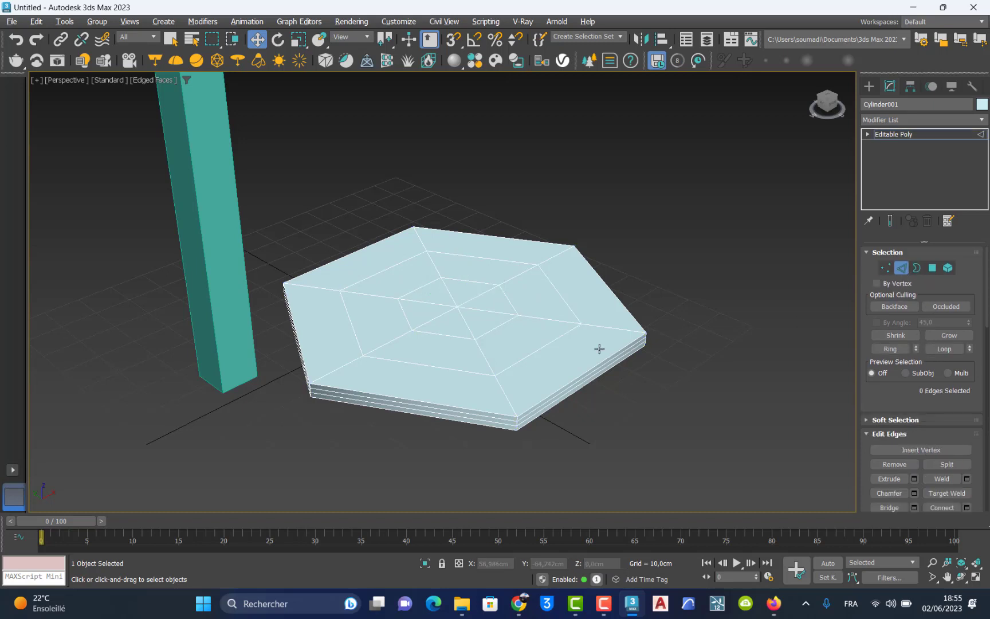
pyautogui.click(497, 328)
pyautogui.moveTo(497, 288); pyautogui.dragTo(497, 255)
pyautogui.click(420, 287)
pyautogui.moveTo(422, 253); pyautogui.dragTo(423, 241)
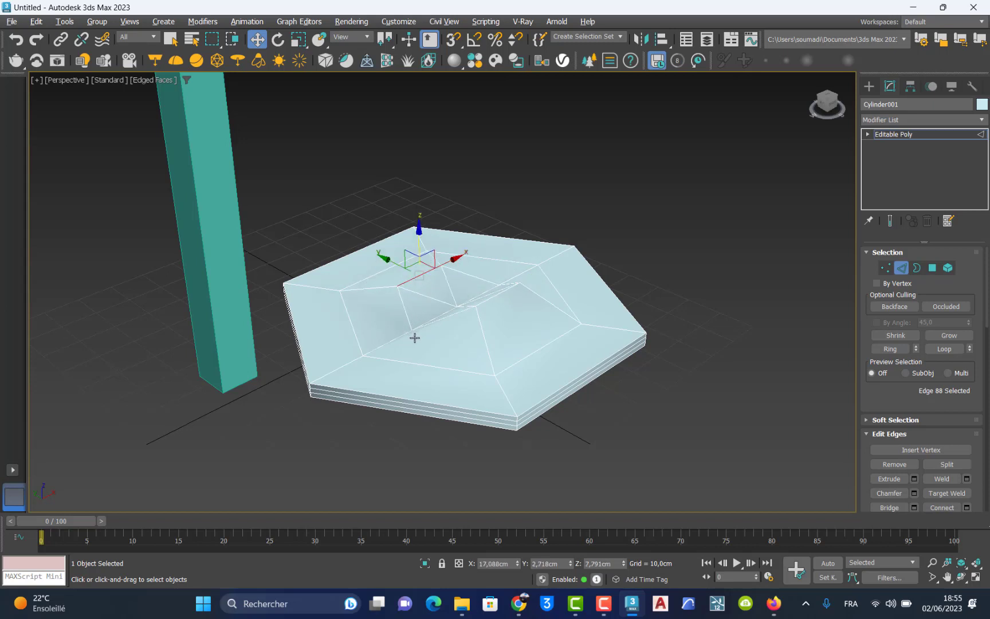
pyautogui.hotkey('ctrl', 'z')
pyautogui.hotkey('ctrl', 'z')
pyautogui.hotkey('ctrl', 'z')
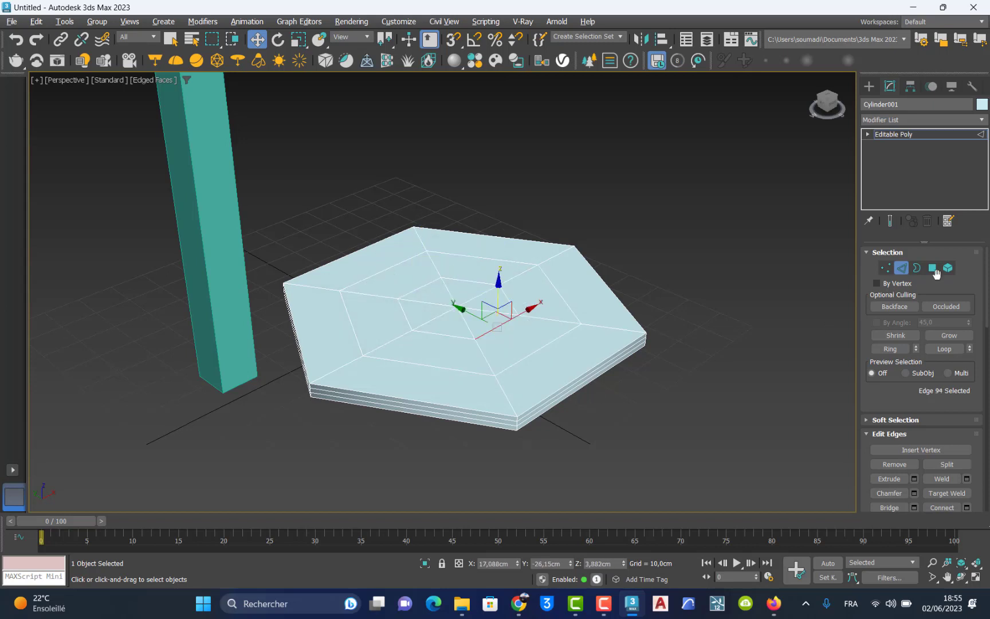
# Step: At polygon level, raise one central triangle of the hexagon's top face to a Z position of about 5.9 cm
pyautogui.click(932, 267)
pyautogui.click(483, 320)
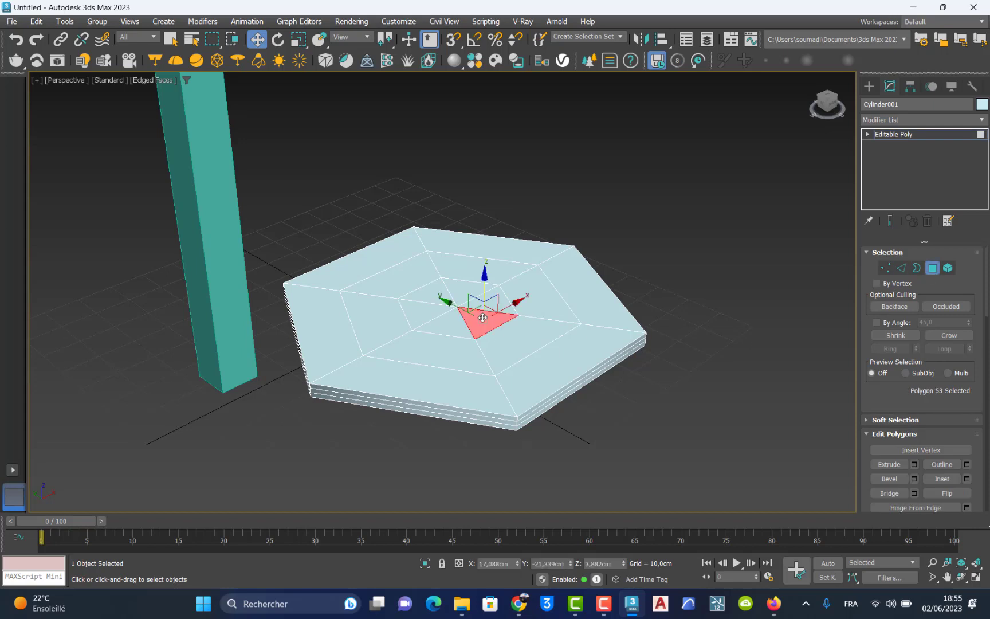
pyautogui.moveTo(488, 276); pyautogui.dragTo(490, 282)
pyautogui.press('r')
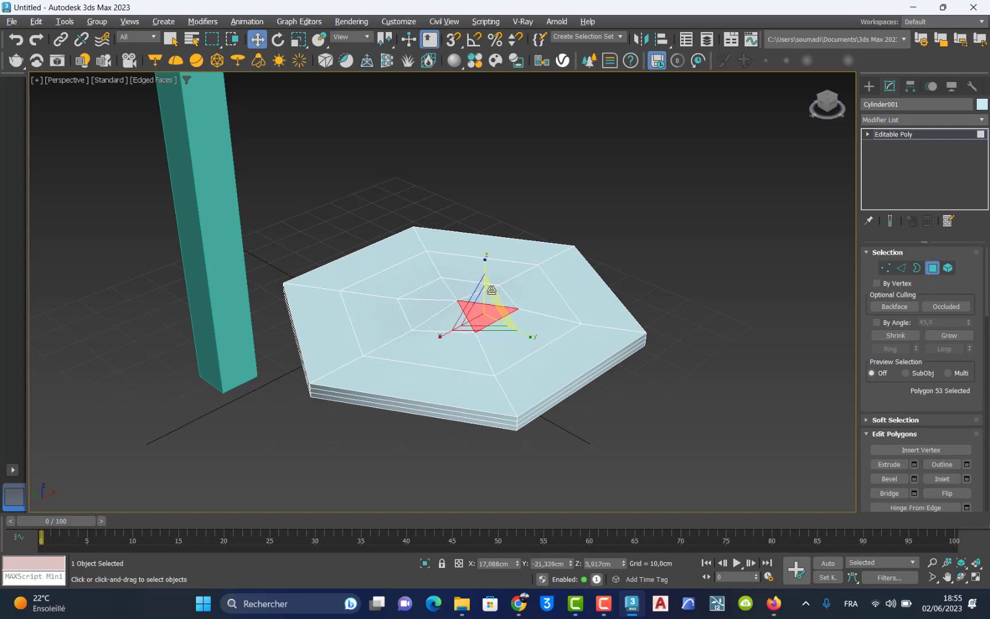
pyautogui.moveTo(488, 318)
pyautogui.mouseDown(button='middle')
pyautogui.moveTo(515, 326)
pyautogui.moveTo(476, 301)
pyautogui.mouseUp(button='middle')
pyautogui.click(257, 39)
# Step: Select all six central triangular polygons on the hexagon's top face
pyautogui.scroll(4, 497, 321)
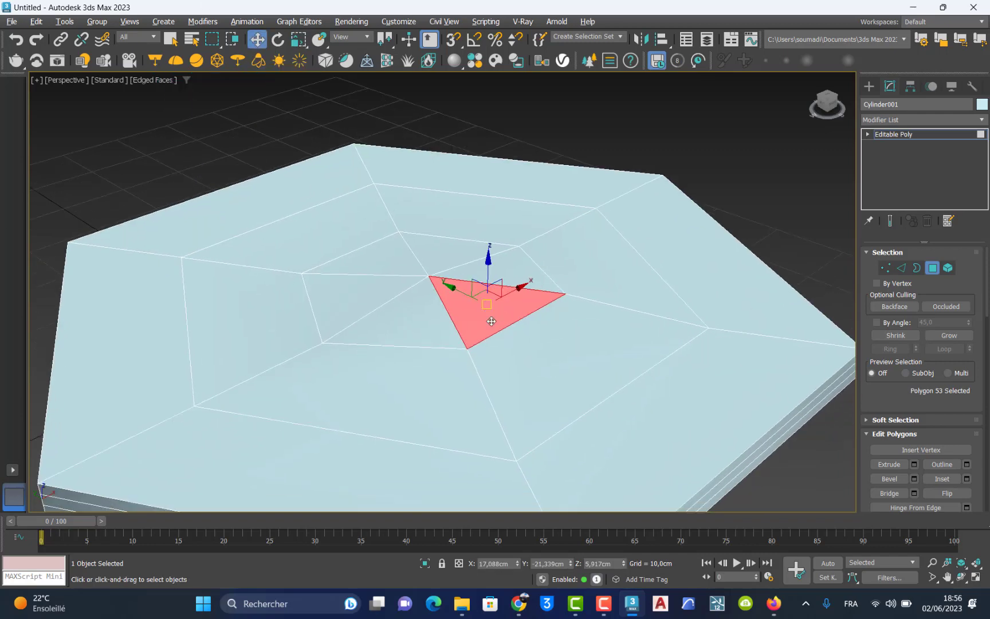
pyautogui.click(427, 326)
pyautogui.click(486, 306)
pyautogui.keyDown('ctrl'); pyautogui.click(414, 321); pyautogui.keyUp('ctrl')
pyautogui.keyDown('ctrl'); pyautogui.click(368, 285); pyautogui.keyUp('ctrl')
pyautogui.keyDown('ctrl'); pyautogui.click(392, 255); pyautogui.keyUp('ctrl')
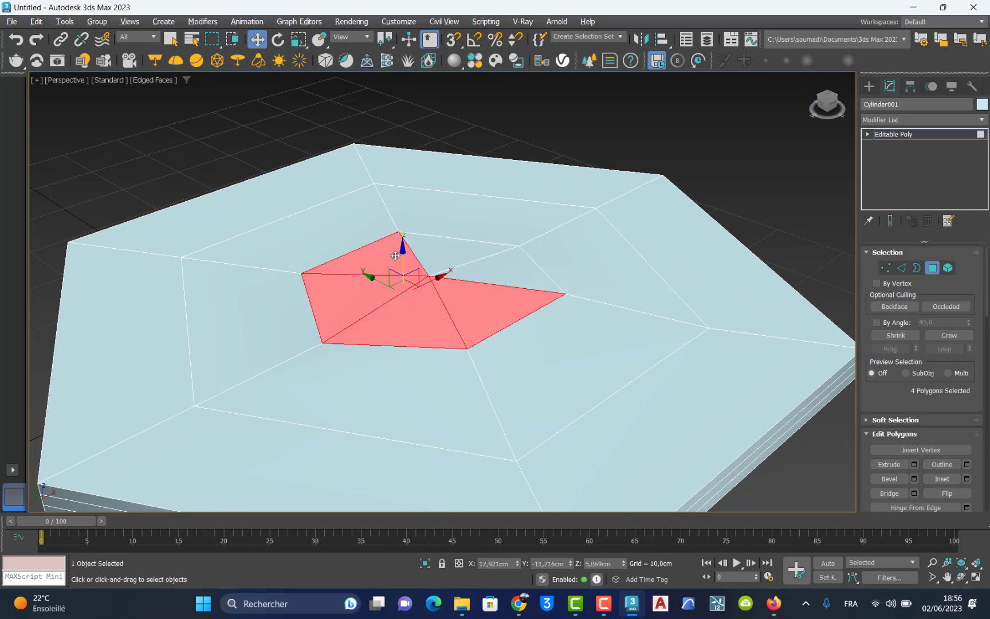
pyautogui.keyDown('ctrl'); pyautogui.click(455, 248); pyautogui.keyUp('ctrl')
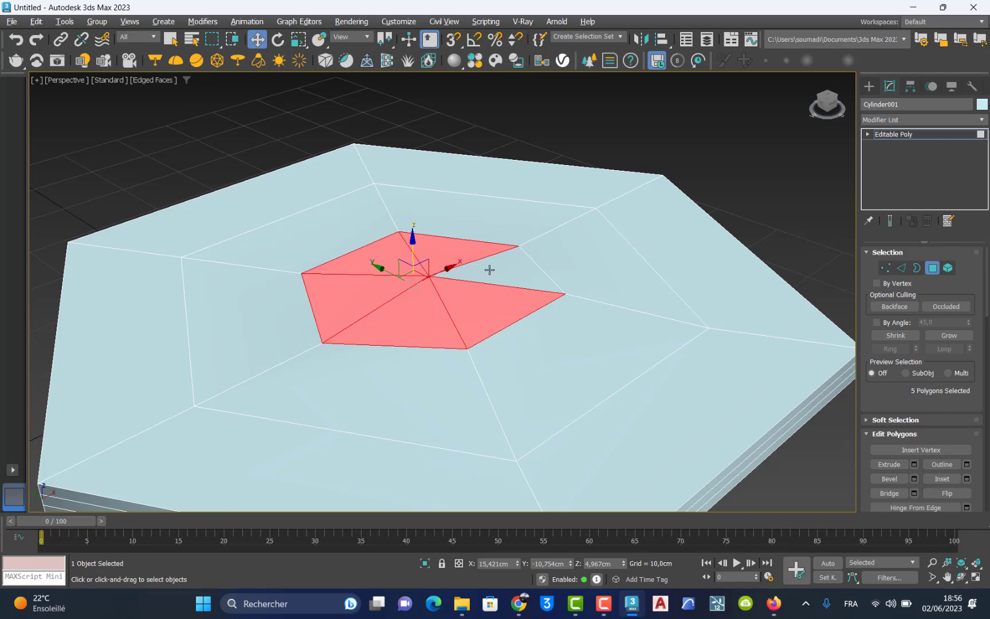
pyautogui.keyDown('ctrl'); pyautogui.click(489, 269); pyautogui.keyUp('ctrl')
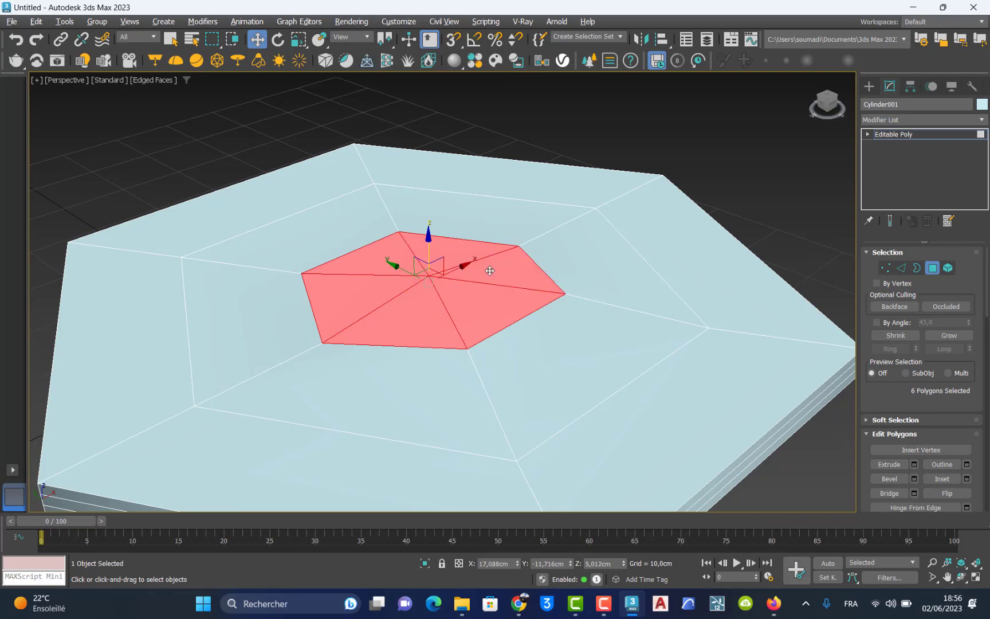
pyautogui.moveTo(490, 270); pyautogui.dragTo(486, 277)
# Step: Widen the command panel to two columns so that more of the polygon editing tools are displayed
pyautogui.click(603, 612)
pyautogui.click(966, 520)
pyautogui.moveTo(855, 435); pyautogui.dragTo(725, 438)
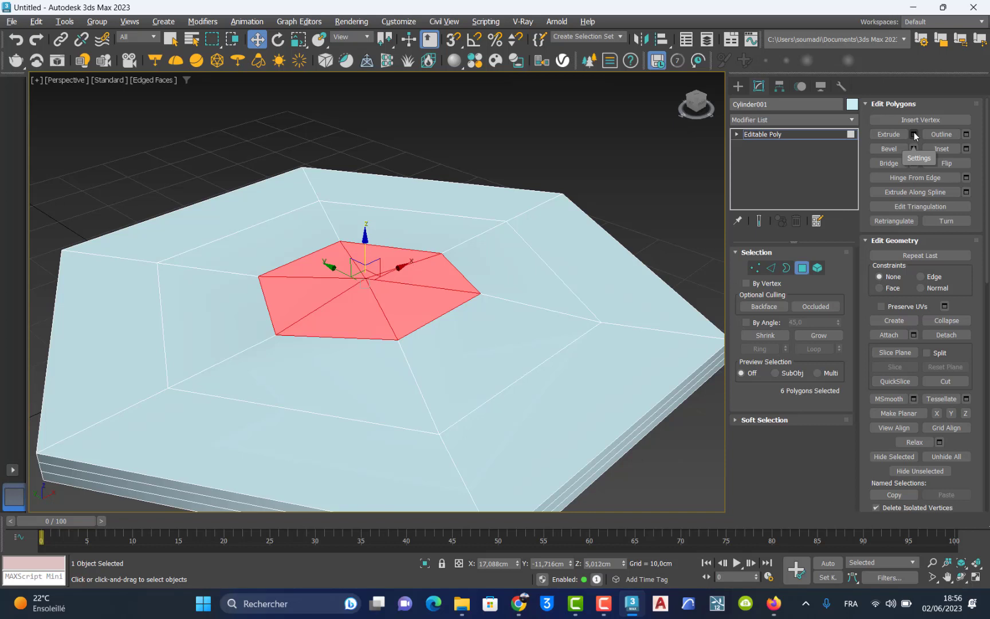
# Step: Extrude the six central polygons inward with a height of about -1.92 cm to form a shallow hexagonal recess
pyautogui.click(914, 135)
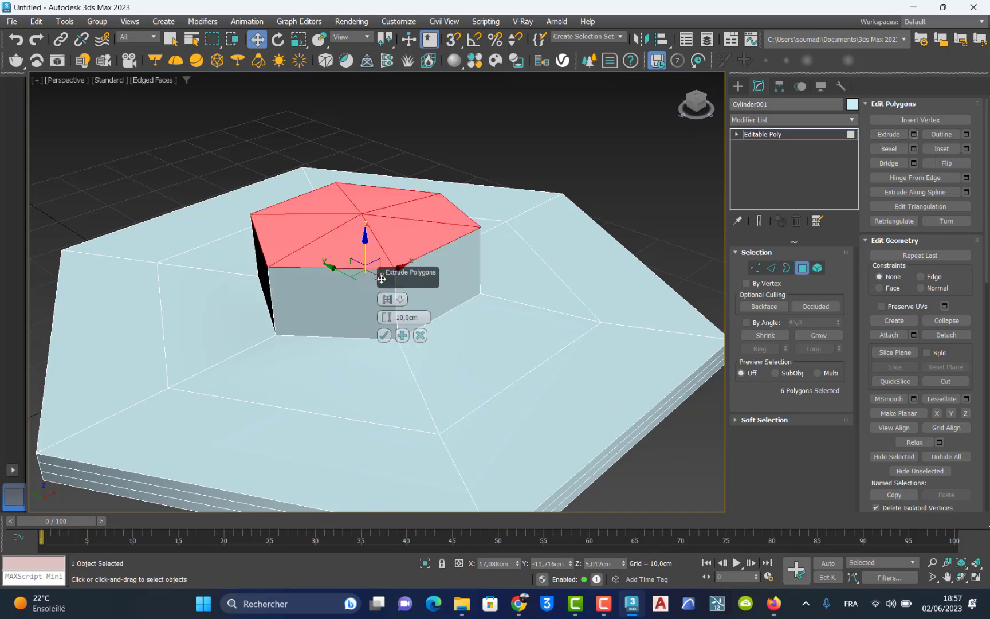
pyautogui.moveTo(393, 280); pyautogui.dragTo(507, 166)
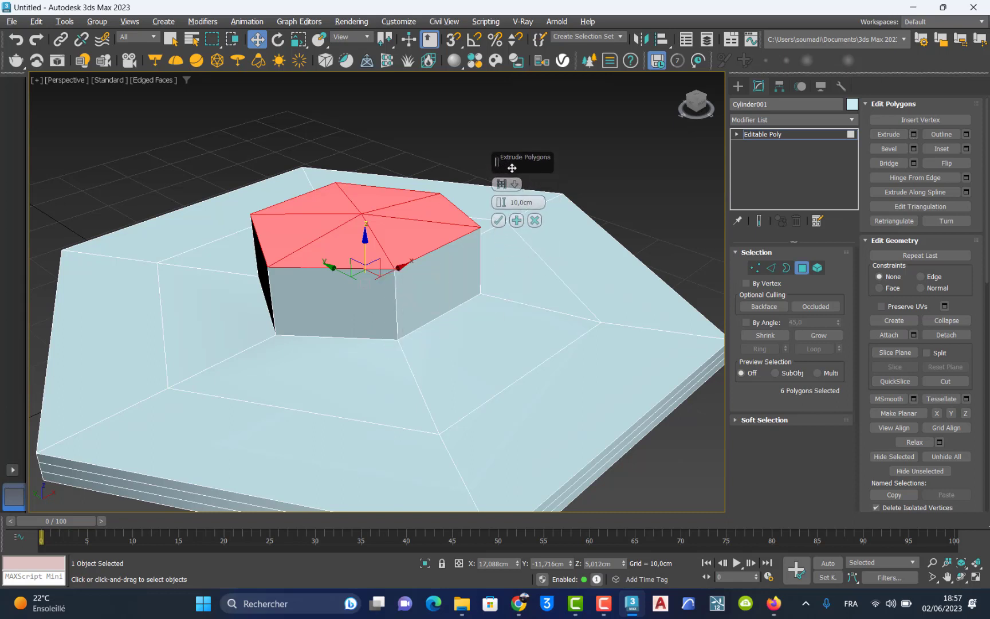
pyautogui.moveTo(500, 208); pyautogui.dragTo(508, 252)
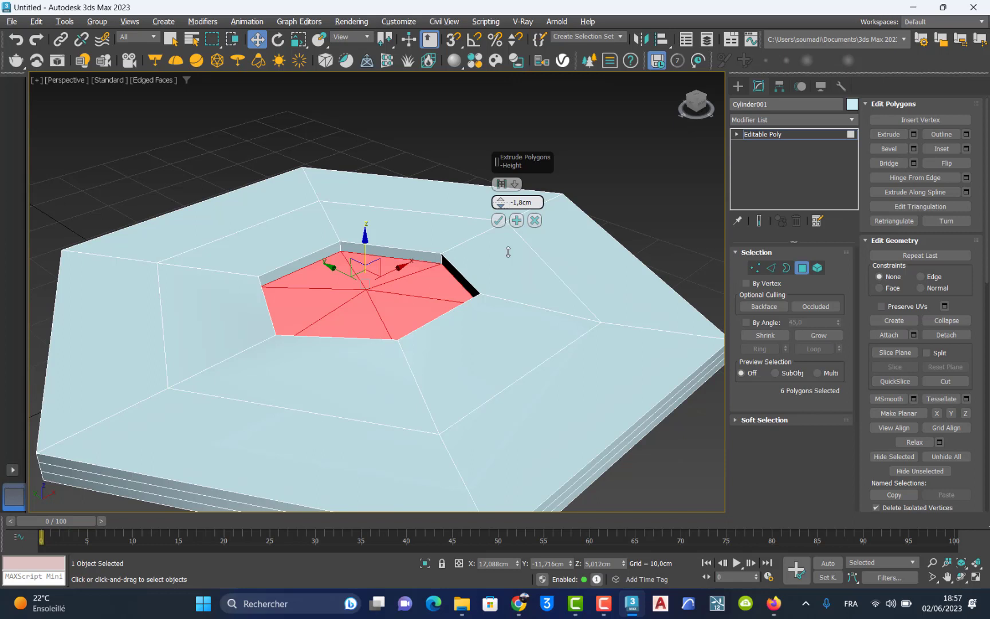
pyautogui.moveTo(508, 252); pyautogui.dragTo(508, 252)
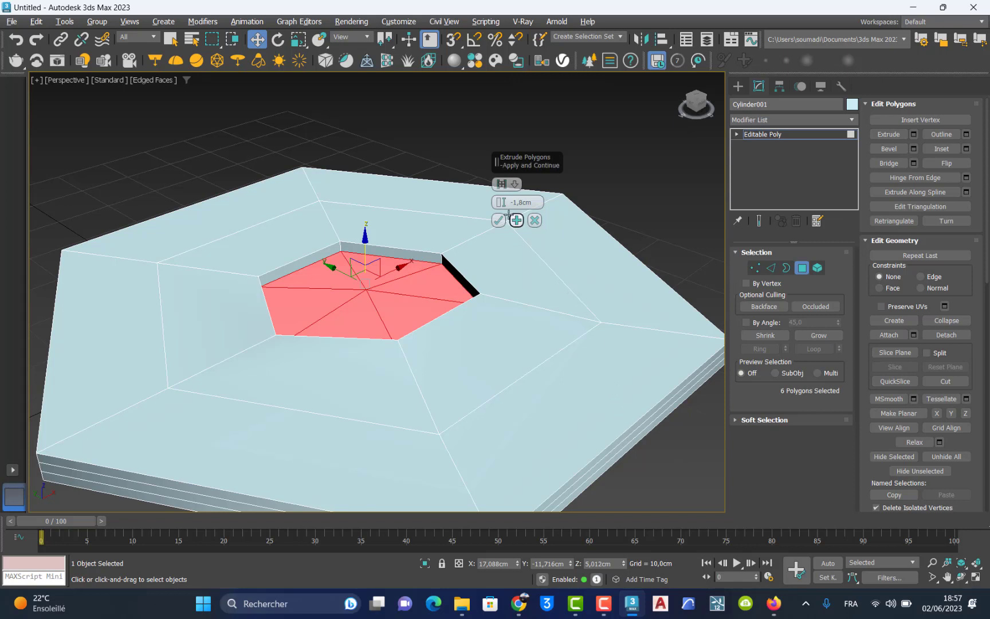
pyautogui.moveTo(500, 204); pyautogui.dragTo(501, 215)
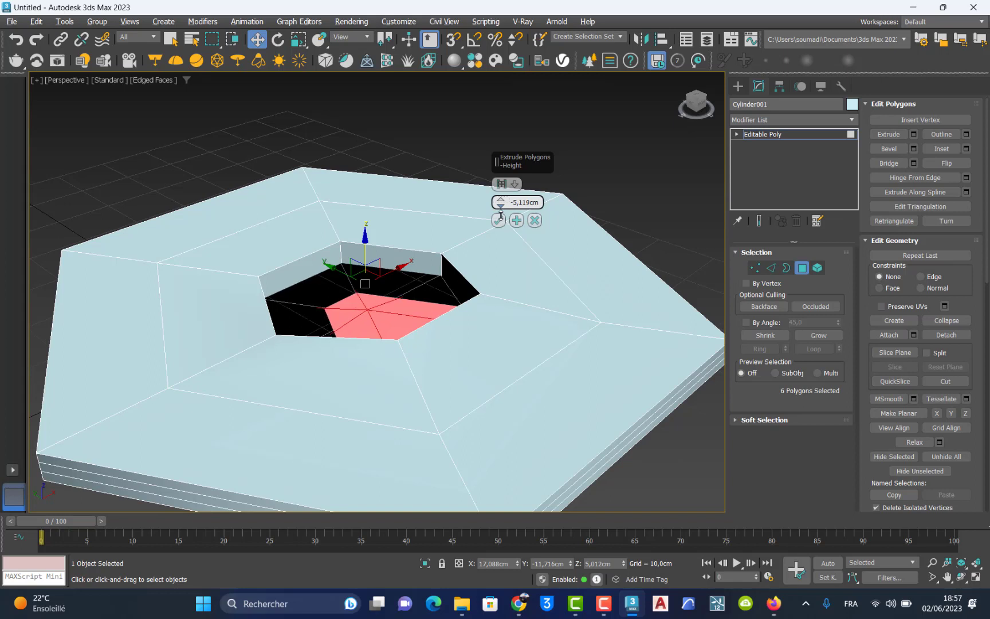
pyautogui.moveTo(501, 219); pyautogui.dragTo(500, 202)
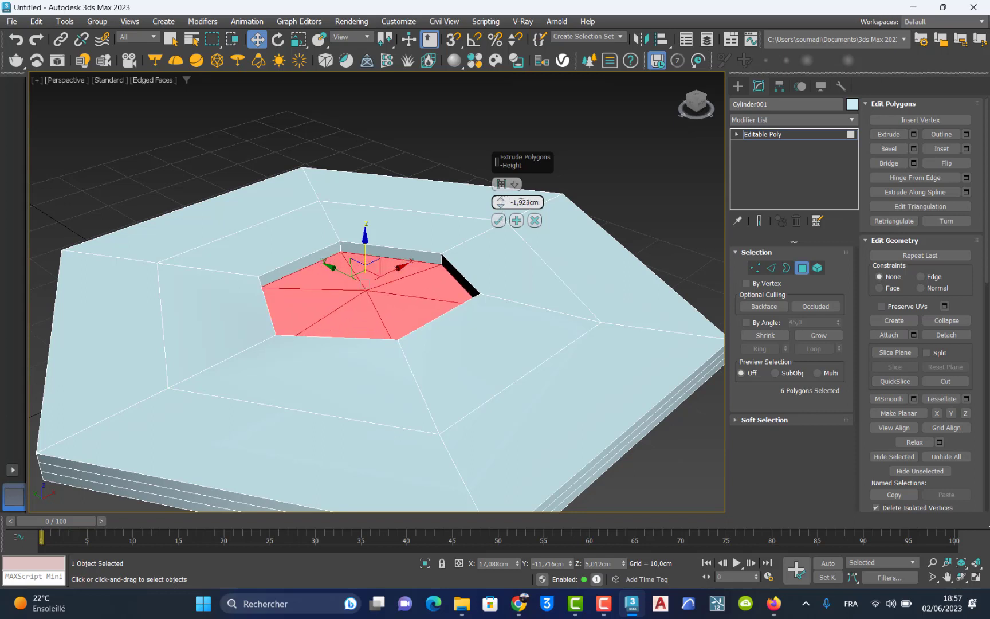
pyautogui.click(498, 220)
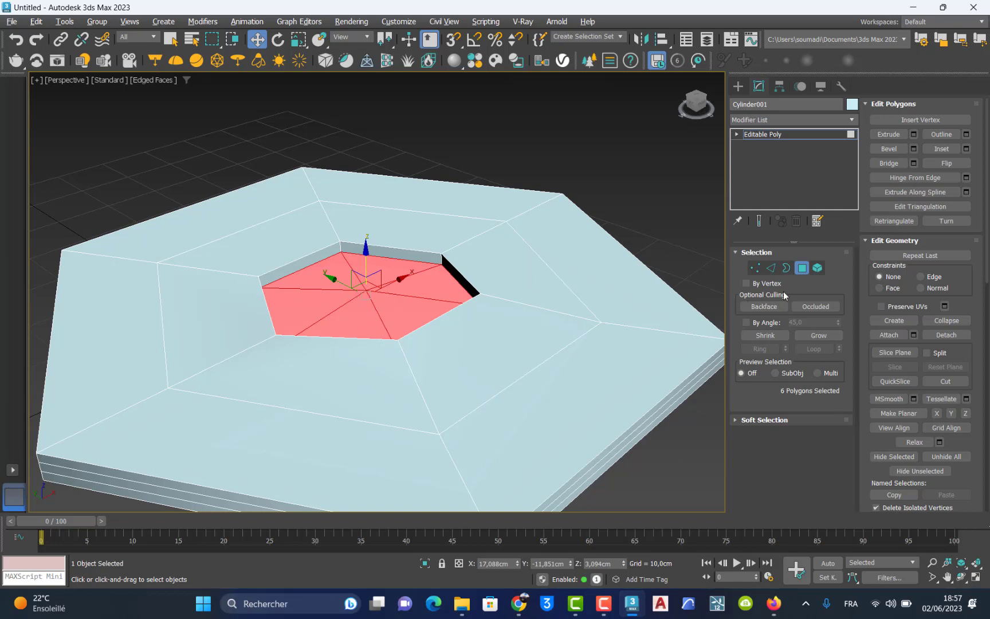
# Step: Leave polygon level and examine the recess in the whole hexagon from farther away and close up
pyautogui.click(802, 268)
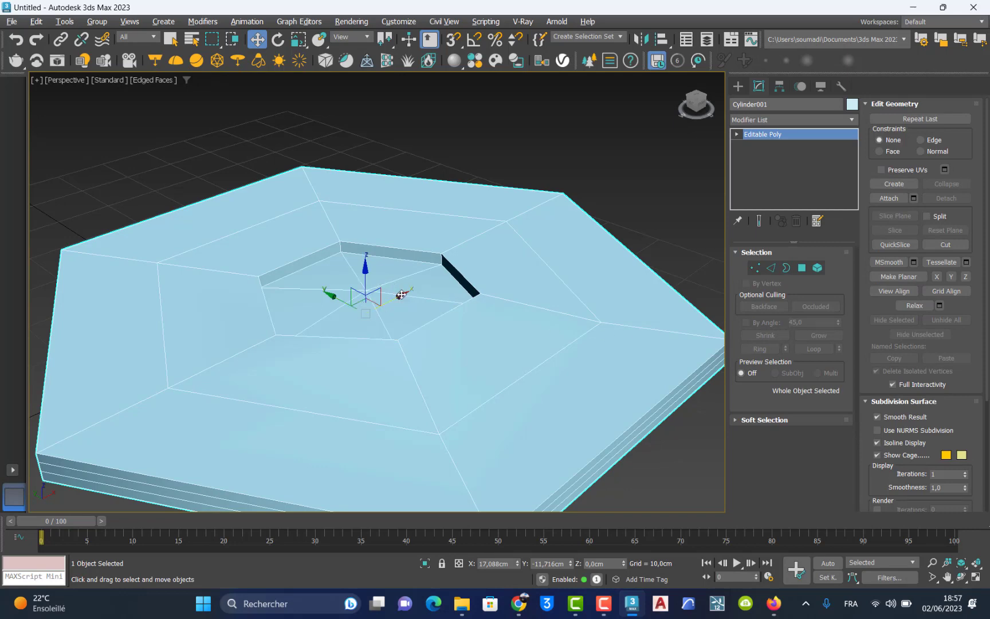
pyautogui.moveTo(399, 294); pyautogui.dragTo(398, 295)
pyautogui.scroll(-6, 396, 298)
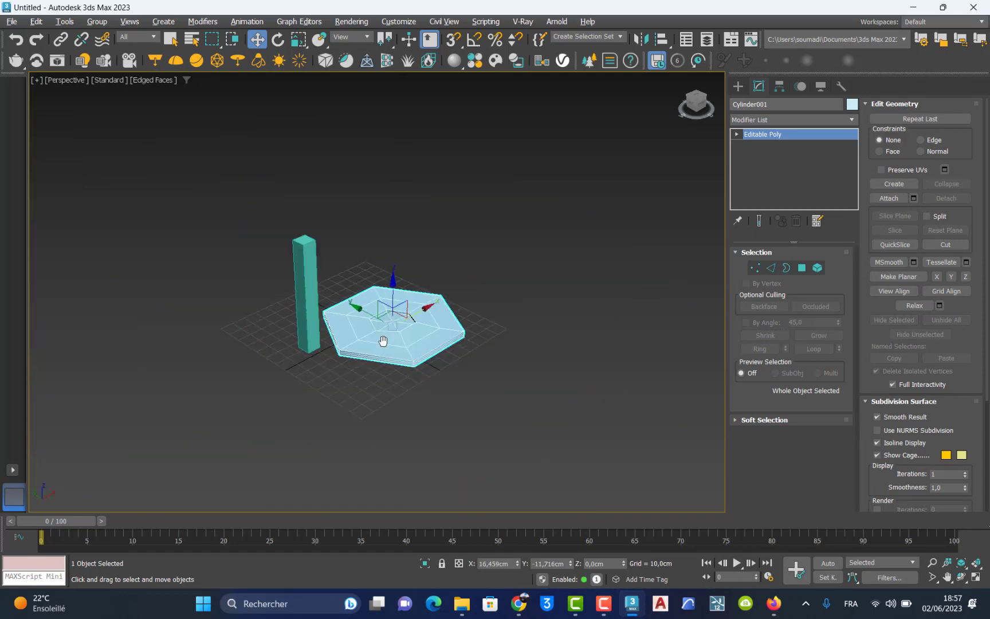
pyautogui.moveTo(382, 343); pyautogui.dragTo(388, 397)
pyautogui.scroll(5, 423, 408)
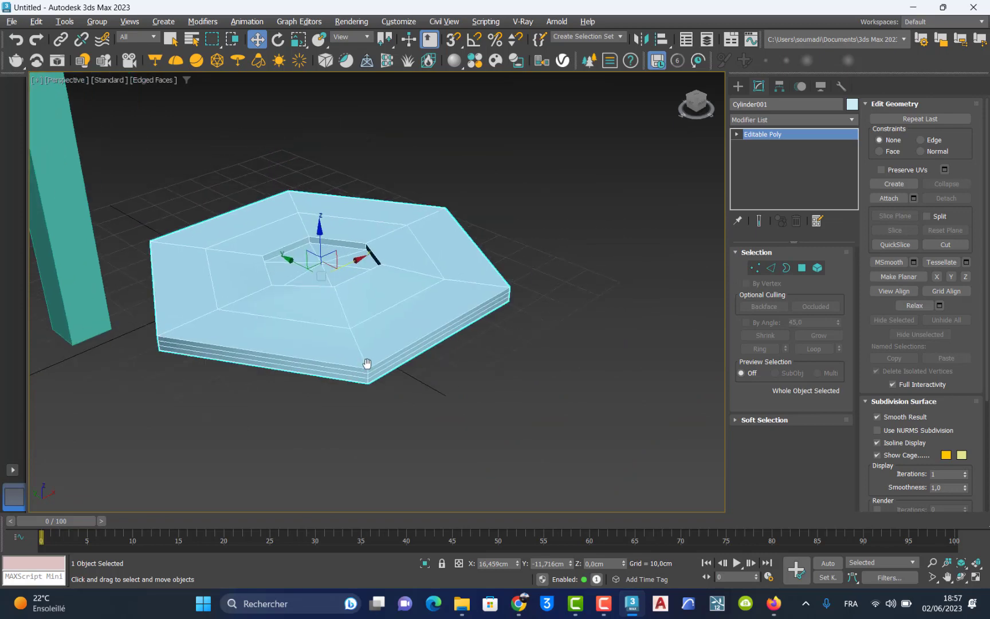
pyautogui.scroll(4, 381, 301)
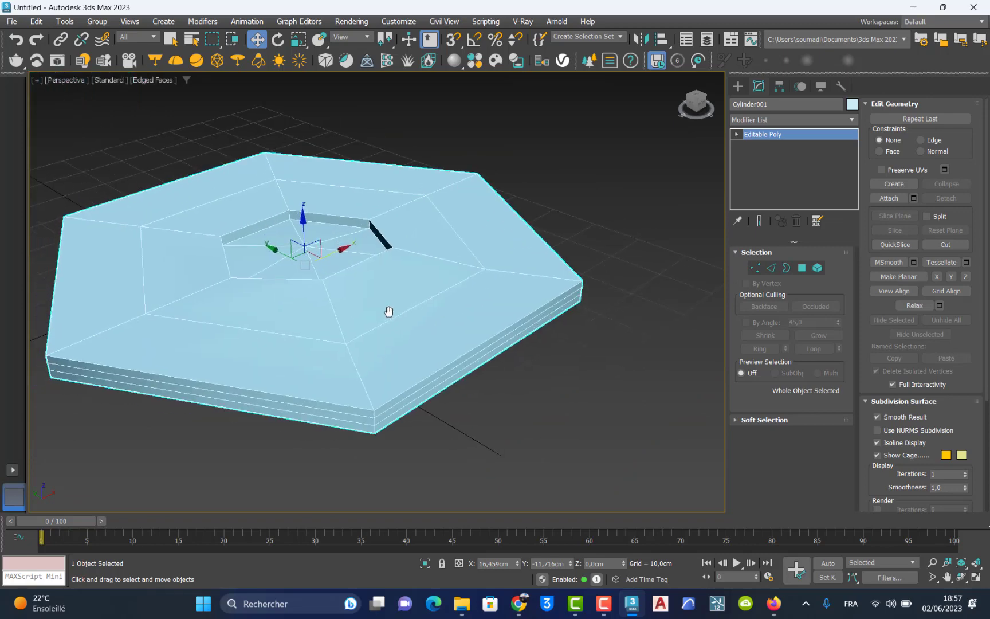
# Step: At polygon level, select the six side polygons of the lowest band around the hexagon
pyautogui.click(802, 268)
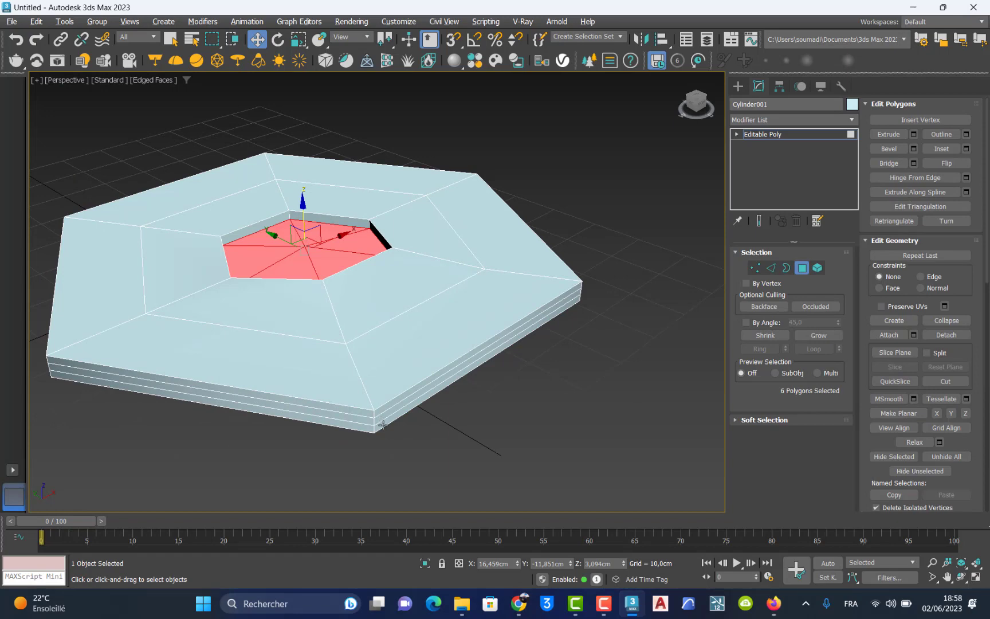
pyautogui.click(381, 426)
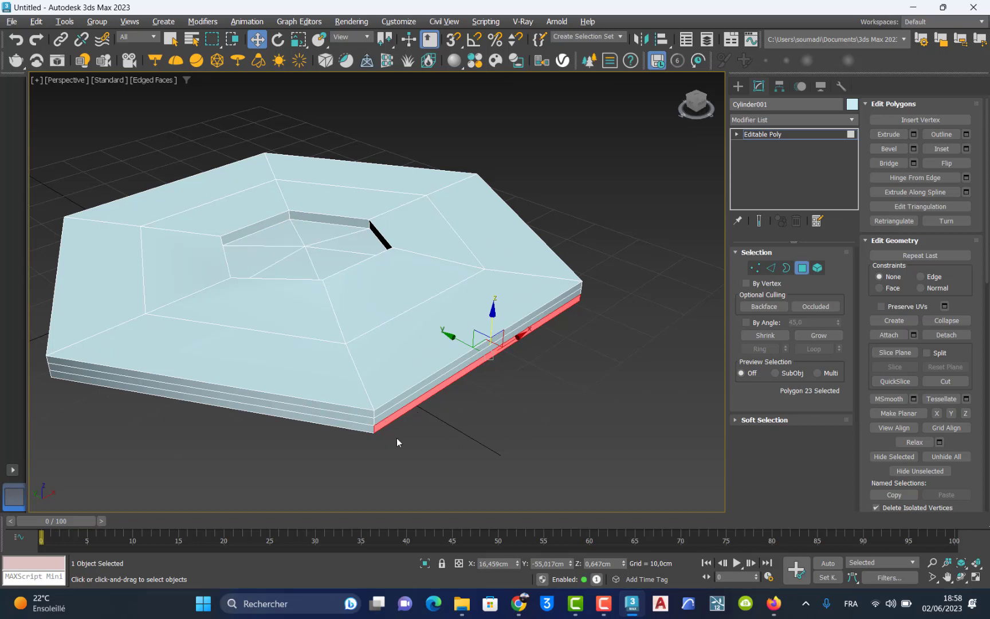
pyautogui.click(313, 419)
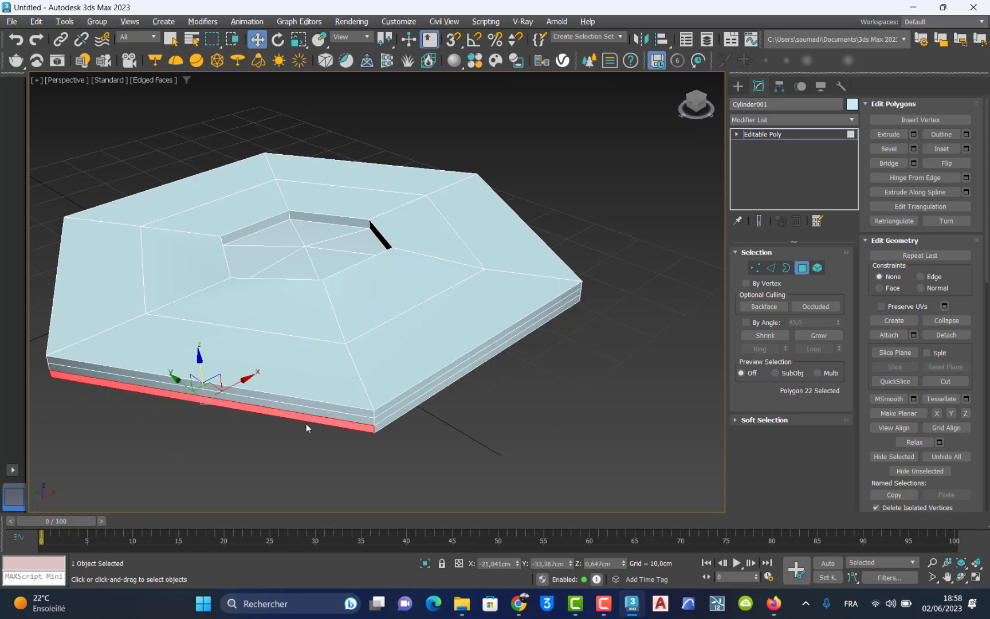
pyautogui.keyDown('ctrl'); pyautogui.click(404, 411); pyautogui.keyUp('ctrl')
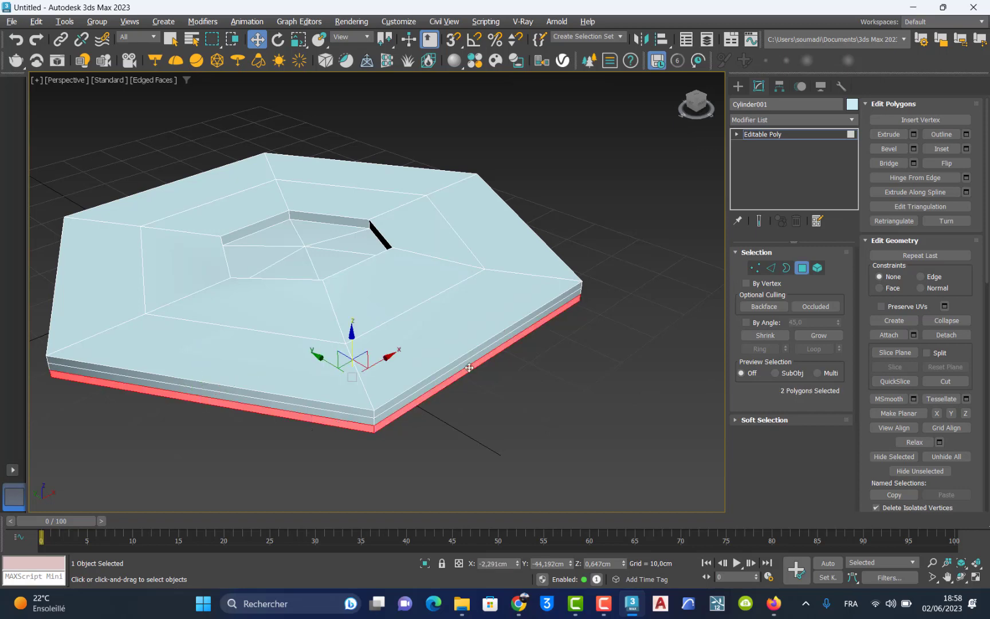
pyautogui.keyDown('alt'); pyautogui.moveTo(470, 367); pyautogui.dragTo(385, 368, button='middle'); pyautogui.keyUp('alt')
pyautogui.scroll(3, 407, 361)
pyautogui.scroll(-5, 405, 256)
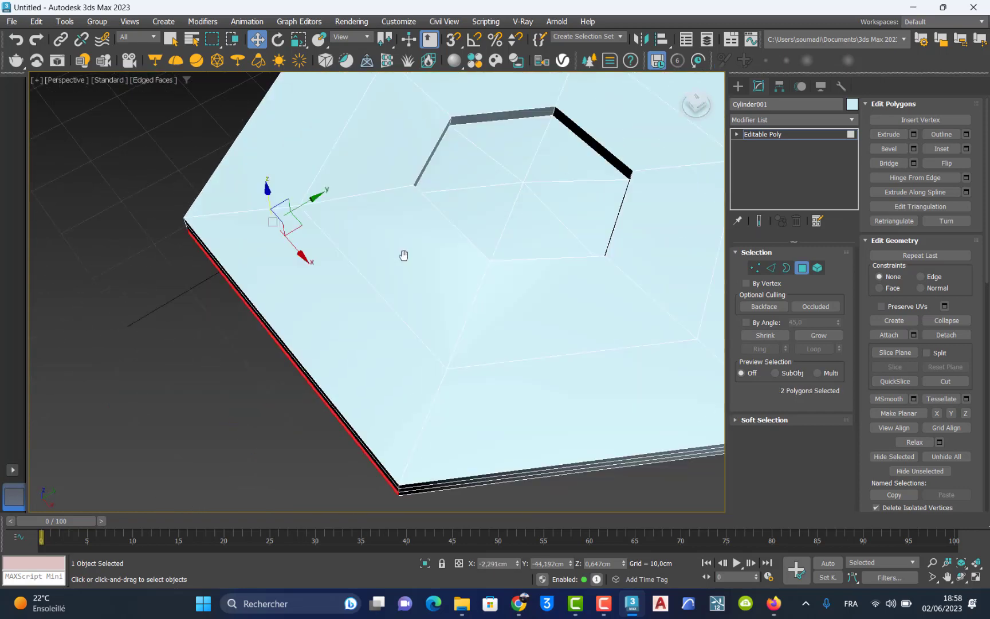
pyautogui.keyDown('alt'); pyautogui.moveTo(418, 290); pyautogui.dragTo(218, 341, button='middle'); pyautogui.keyUp('alt')
pyautogui.keyDown('ctrl'); pyautogui.click(444, 349); pyautogui.keyUp('ctrl')
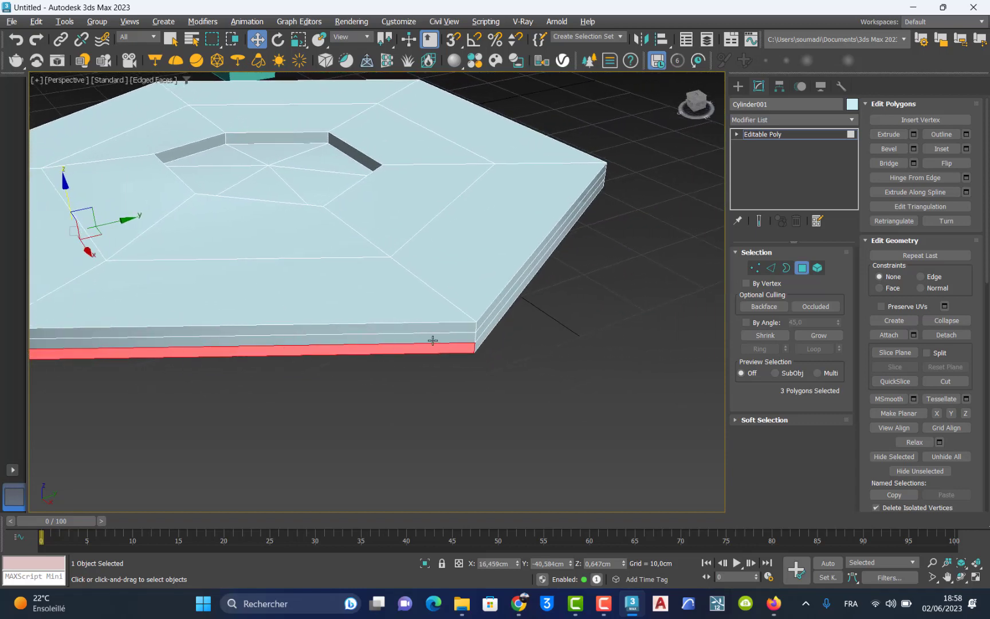
pyautogui.keyDown('alt'); pyautogui.moveTo(432, 341); pyautogui.dragTo(393, 335, button='middle'); pyautogui.keyUp('alt')
pyautogui.keyDown('ctrl'); pyautogui.click(371, 451); pyautogui.keyUp('ctrl')
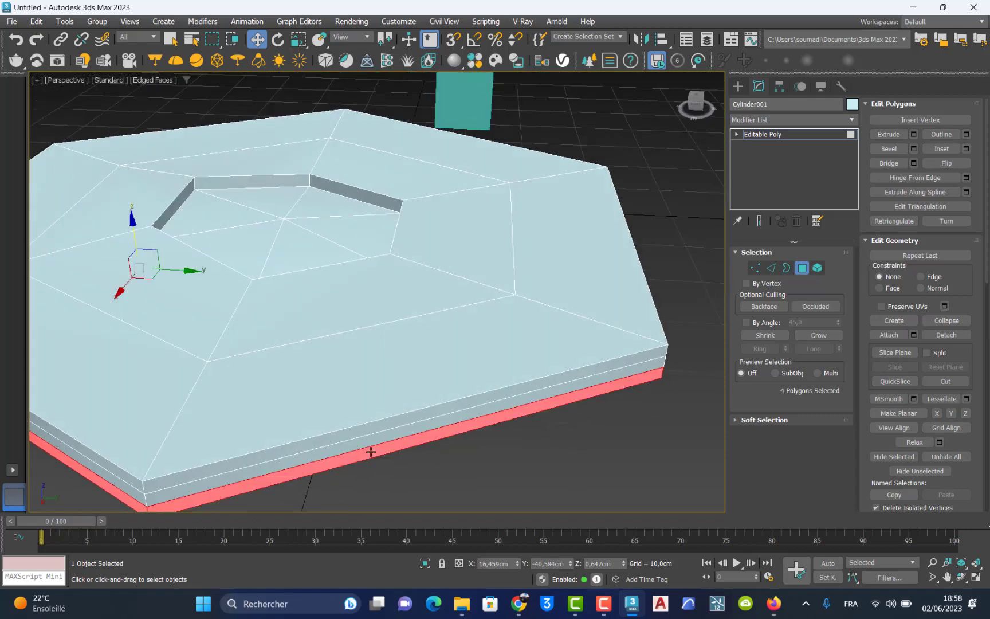
pyautogui.keyDown('alt'); pyautogui.moveTo(451, 402); pyautogui.dragTo(360, 380, button='middle'); pyautogui.keyUp('alt')
pyautogui.keyDown('ctrl'); pyautogui.click(393, 451); pyautogui.keyUp('ctrl')
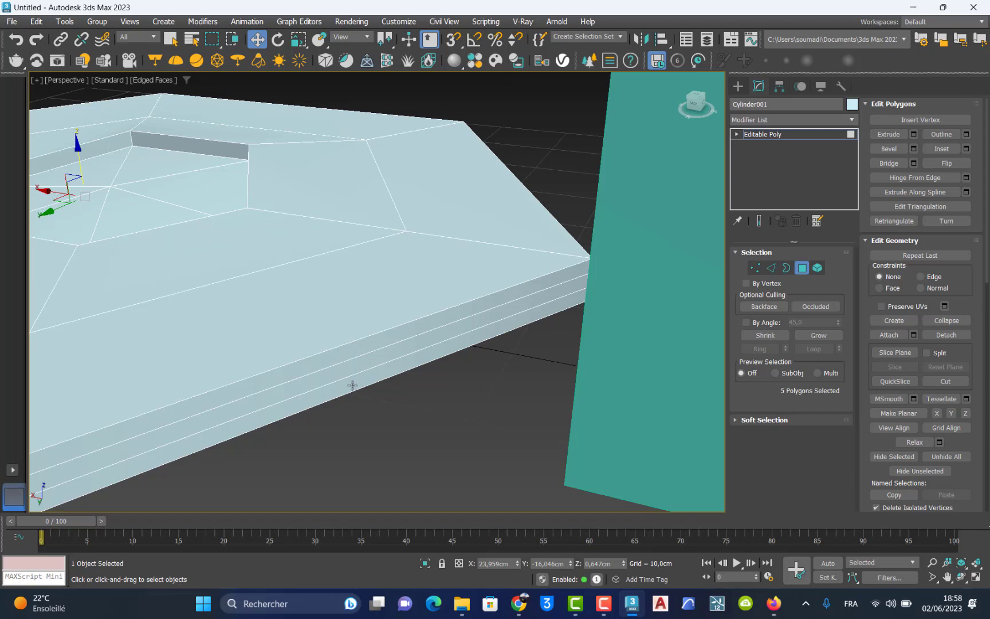
pyautogui.keyDown('ctrl'); pyautogui.click(351, 385); pyautogui.keyUp('ctrl')
pyautogui.keyDown('alt'); pyautogui.moveTo(417, 355); pyautogui.dragTo(449, 329, button='middle'); pyautogui.keyUp('alt')
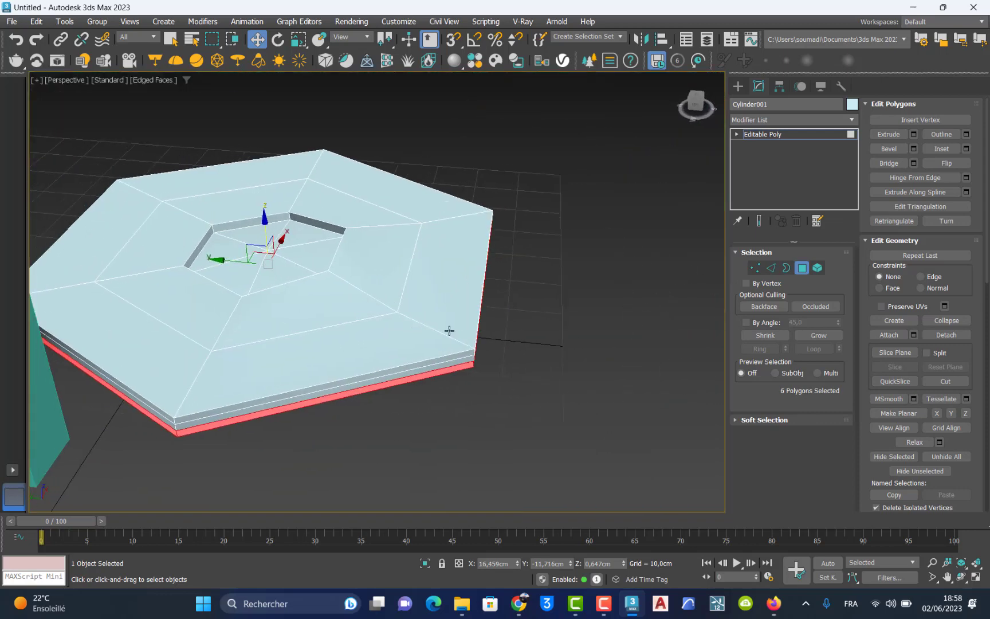
# Step: Extrude the six lowest side polygons outward by about 7.5 cm, with the extrusion settings open
pyautogui.click(889, 133)
pyautogui.moveTo(471, 354); pyautogui.dragTo(511, 367)
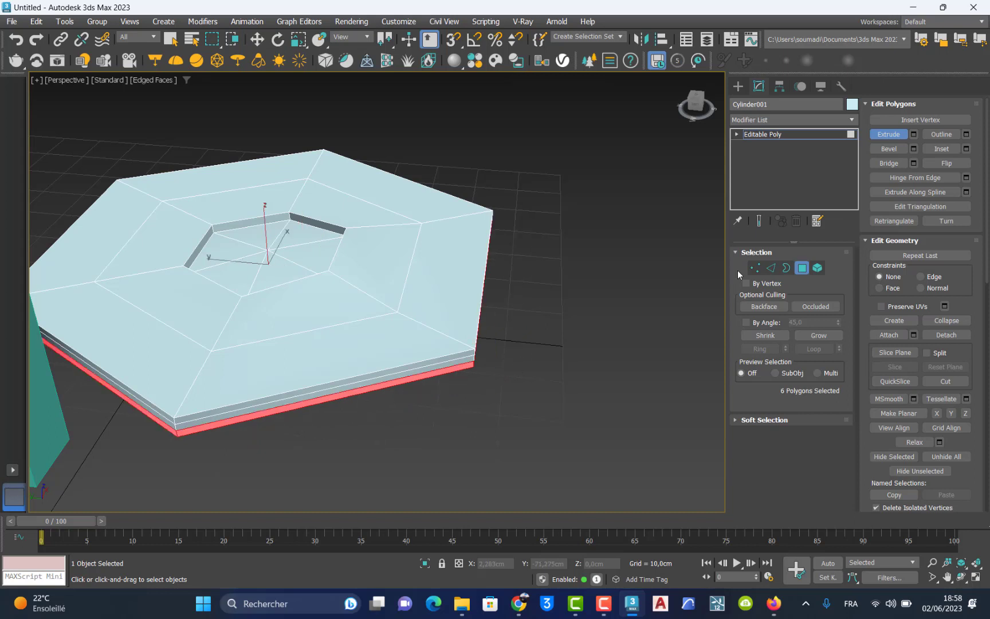
pyautogui.click(914, 136)
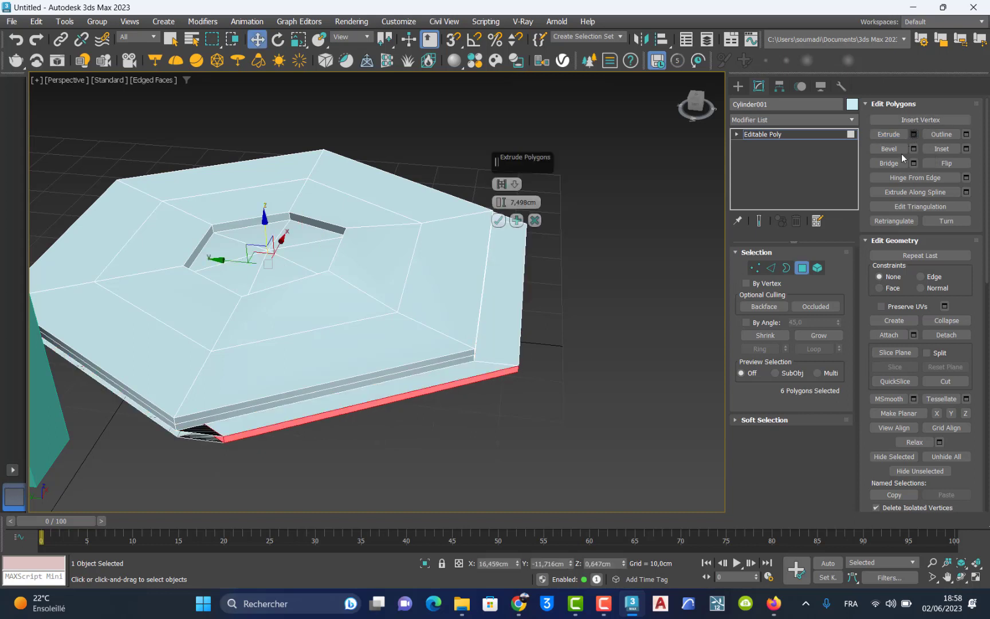
pyautogui.moveTo(407, 333); pyautogui.dragTo(400, 368, button='middle')
pyautogui.scroll(3, 386, 394)
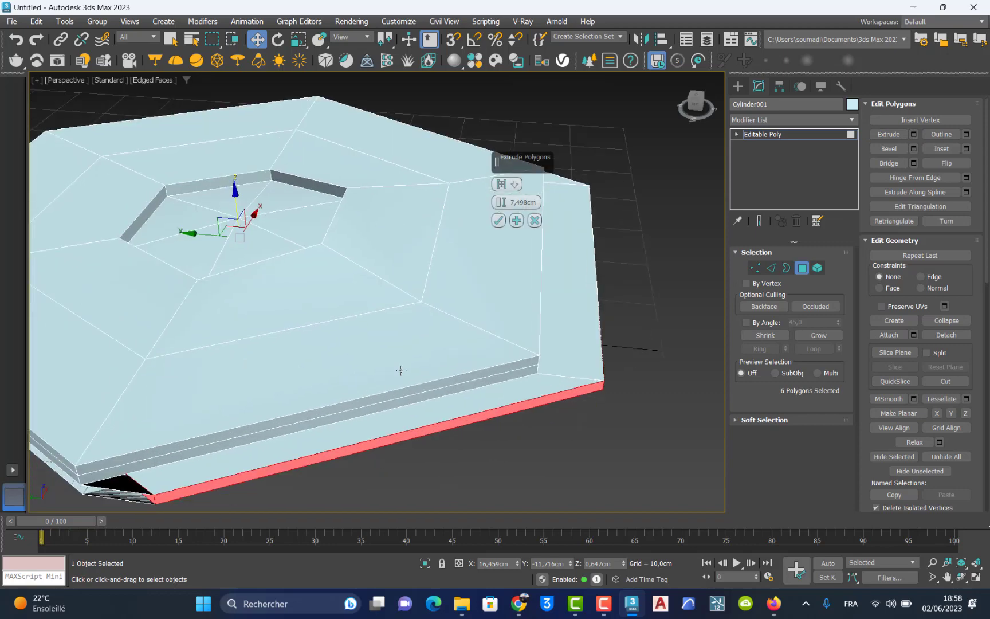
# Step: Preview the side extrusion with the Local Normal option and with the By Polygon option
pyautogui.click(511, 184)
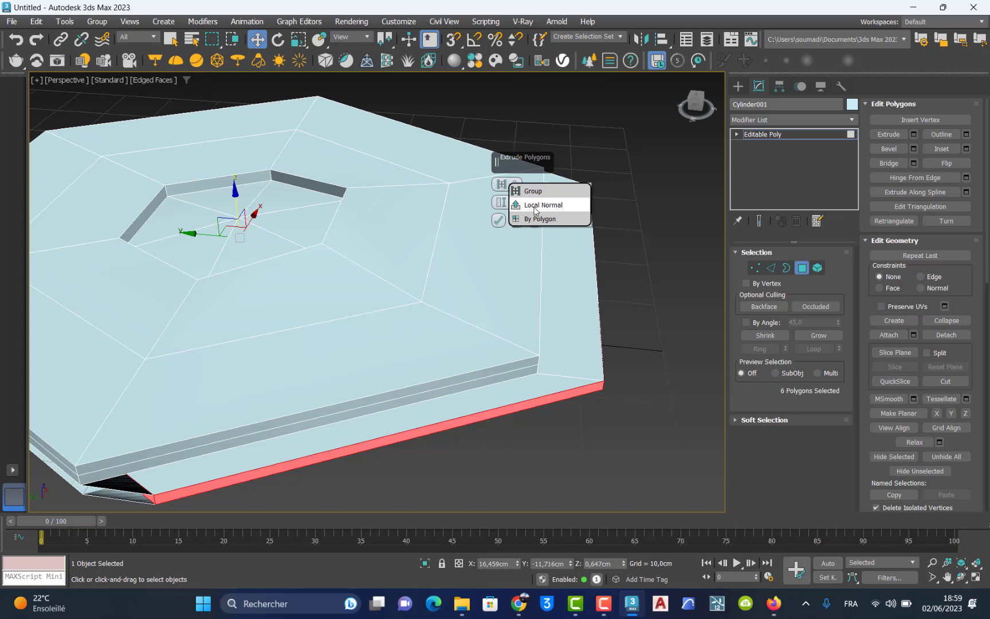
pyautogui.click(534, 207)
pyautogui.moveTo(404, 378)
pyautogui.keyDown('alt'); pyautogui.mouseDown(button='middle')
pyautogui.moveTo(473, 382)
pyautogui.moveTo(426, 371)
pyautogui.moveTo(397, 389)
pyautogui.mouseUp(button='middle'); pyautogui.keyUp('alt')
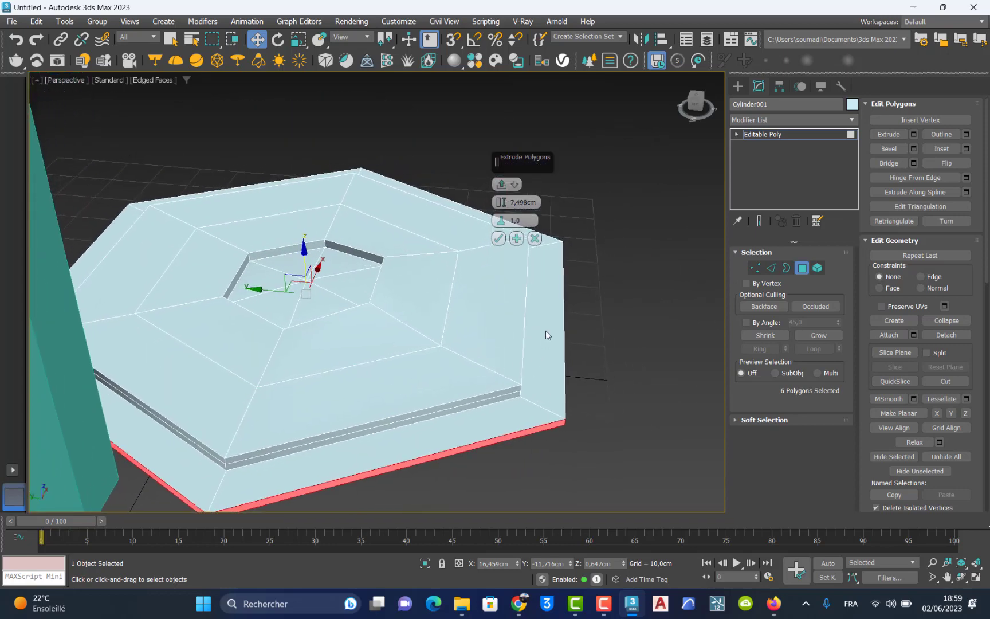
pyautogui.click(504, 184)
pyautogui.click(518, 218)
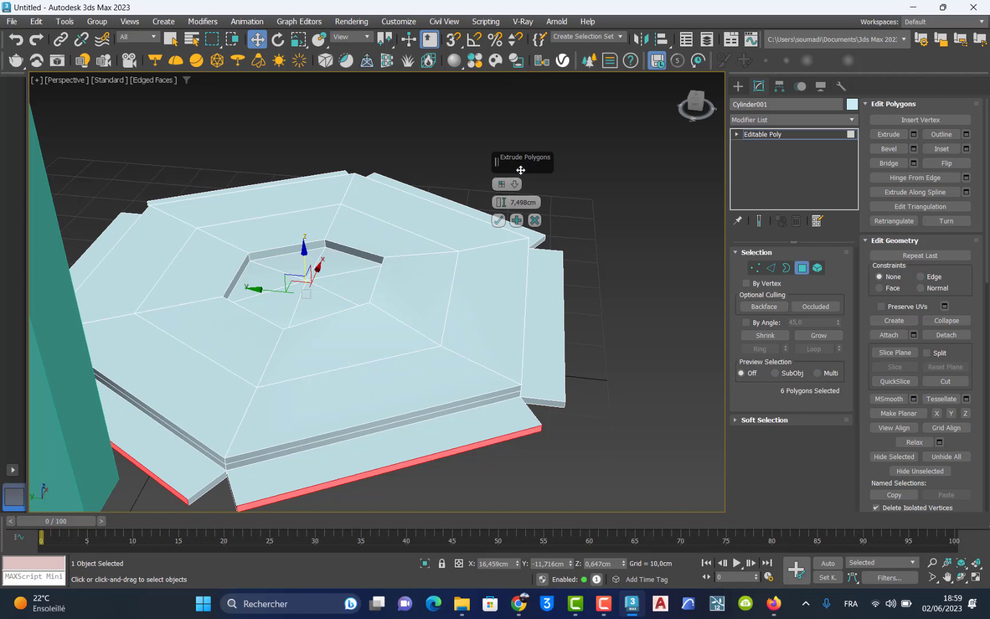
# Step: Set the side extrusion to Local Normal with a height of 2 cm and apply it
pyautogui.click(515, 184)
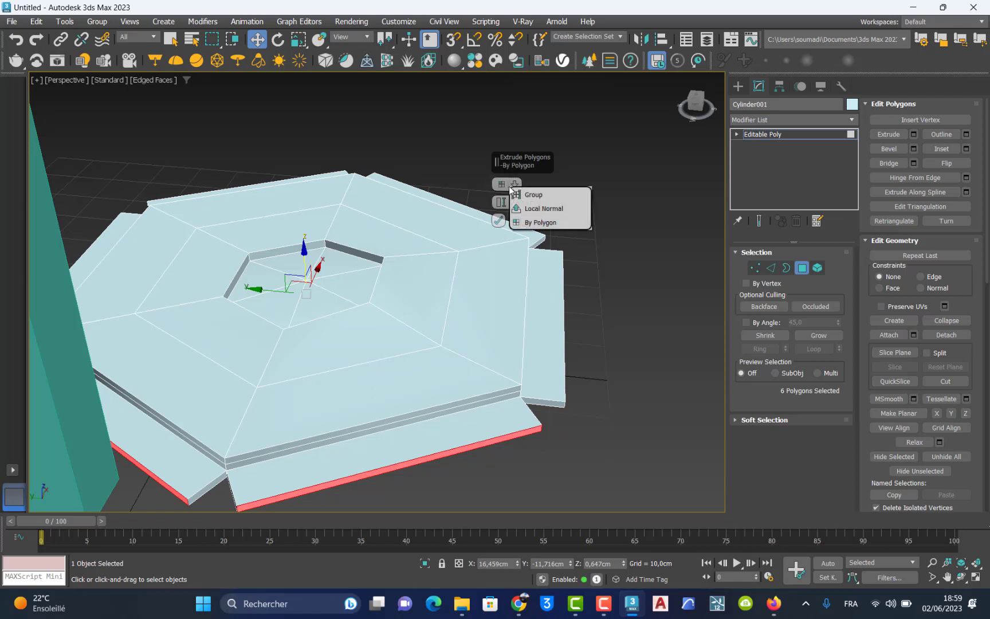
pyautogui.click(530, 209)
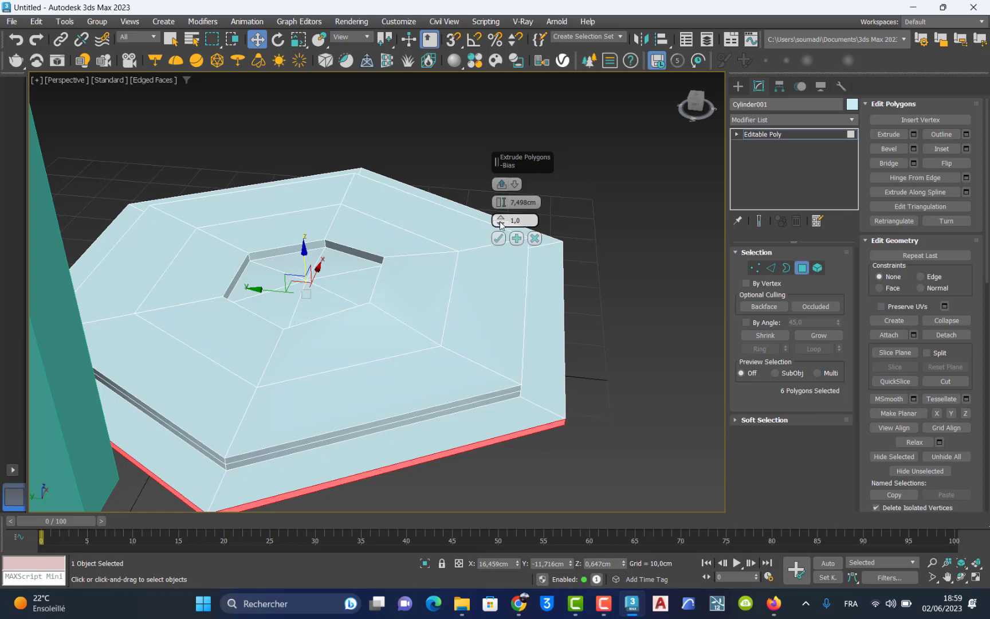
pyautogui.moveTo(501, 202); pyautogui.dragTo(546, 204)
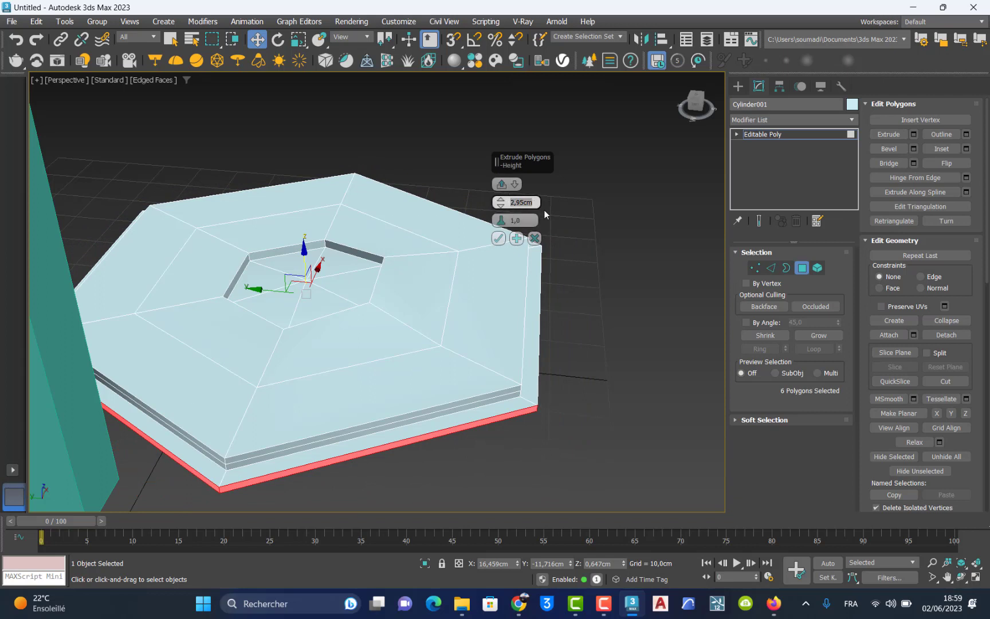
pyautogui.write('2')
pyautogui.click(499, 238)
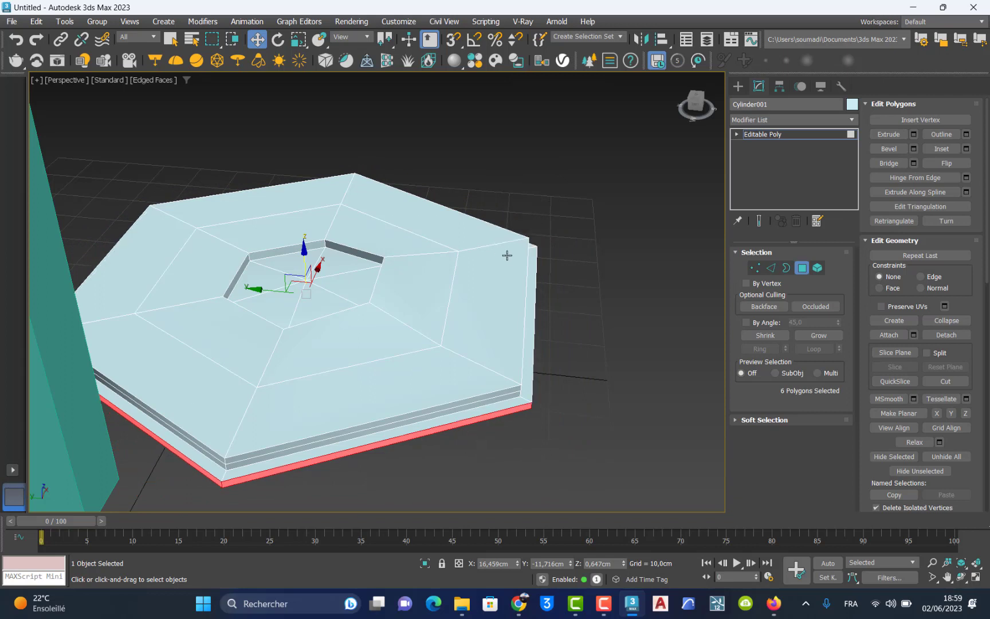
pyautogui.click(485, 403)
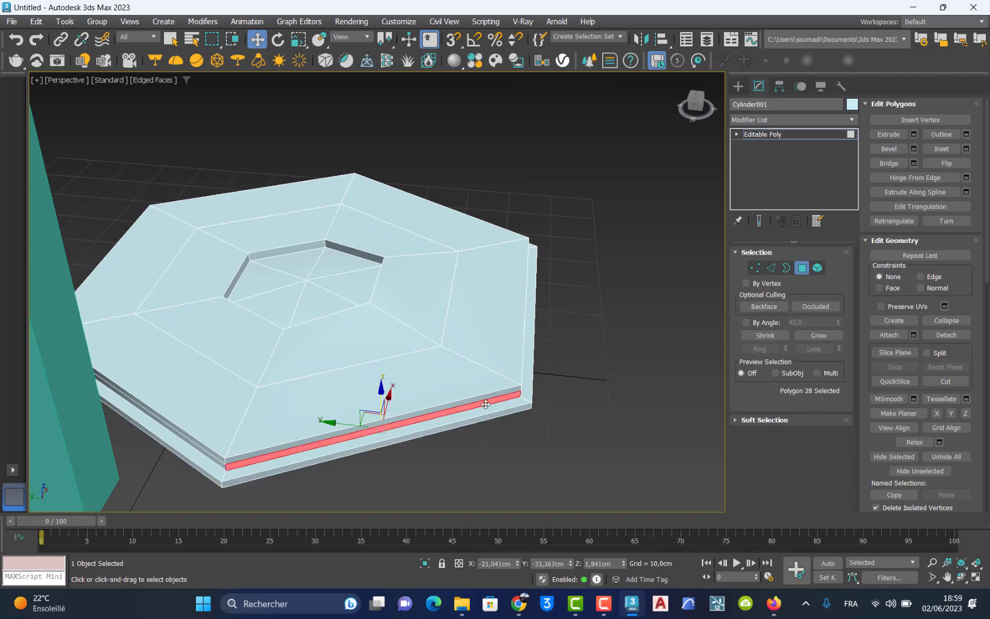
pyautogui.keyDown('ctrl'); pyautogui.click(213, 460); pyautogui.keyUp('ctrl')
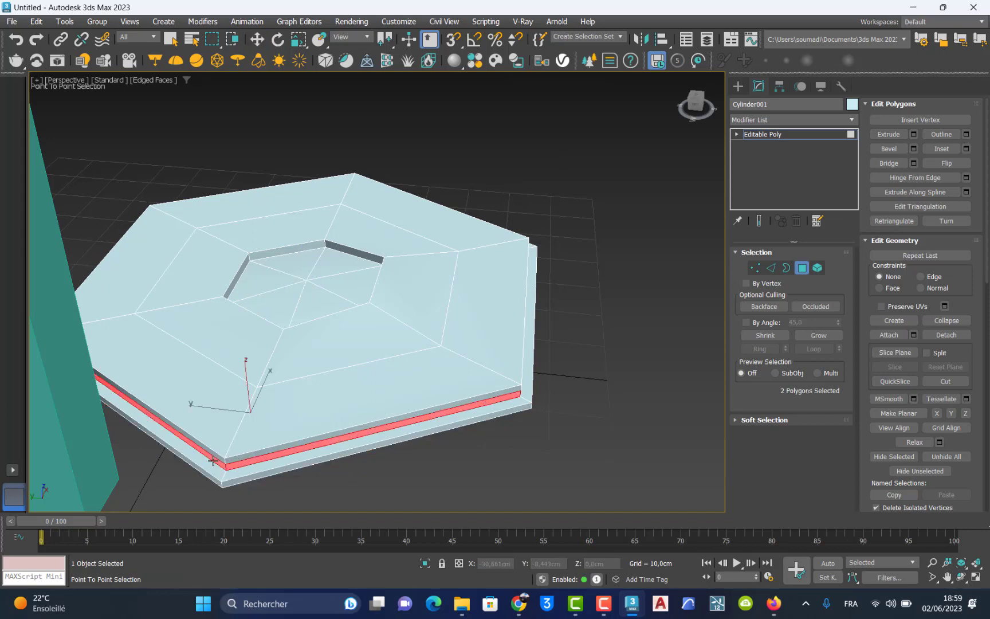
pyautogui.press('w')
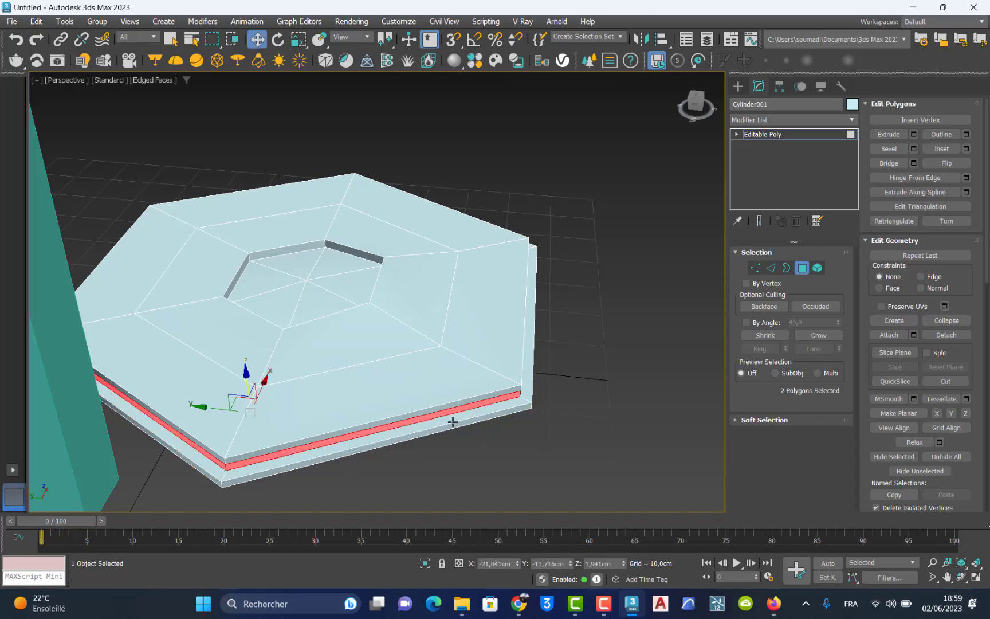
pyautogui.keyDown('alt'); pyautogui.moveTo(453, 421); pyautogui.dragTo(406, 418, button='middle'); pyautogui.keyUp('alt')
pyautogui.keyDown('alt'); pyautogui.moveTo(481, 382); pyautogui.dragTo(422, 400, button='middle'); pyautogui.keyUp('alt')
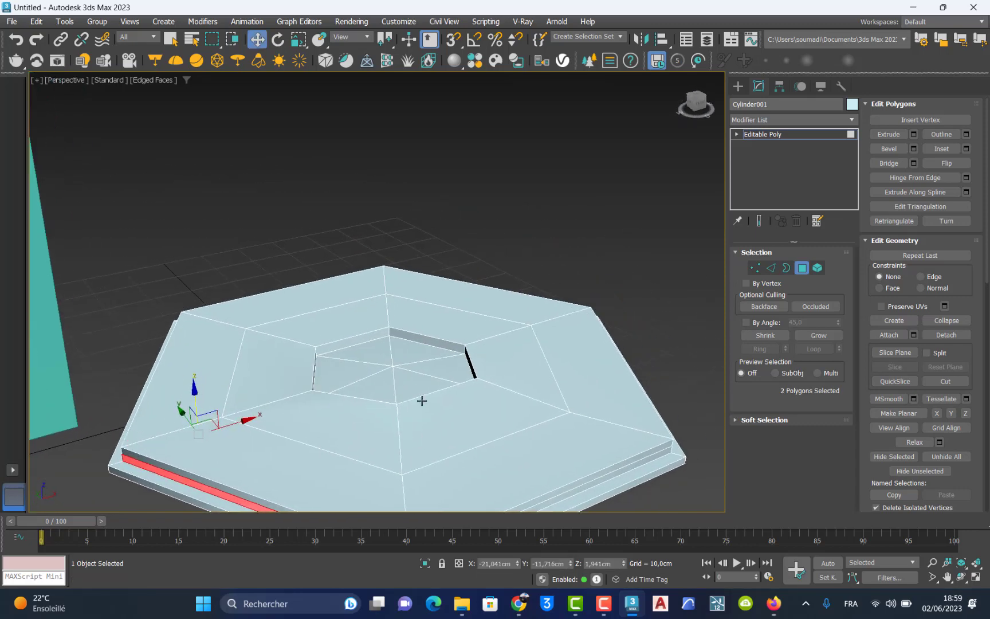
pyautogui.keyDown('alt'); pyautogui.moveTo(438, 349); pyautogui.dragTo(384, 384, button='middle'); pyautogui.keyUp('alt')
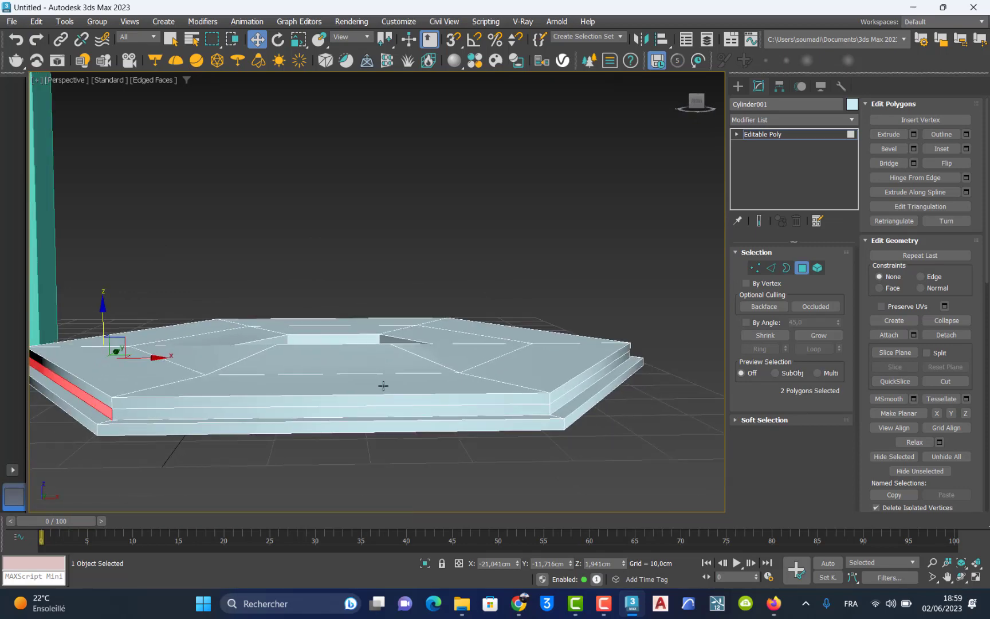
# Step: Select the six side polygons of the middle band around the hexagon, just above the extruded lowest band
pyautogui.click(207, 413)
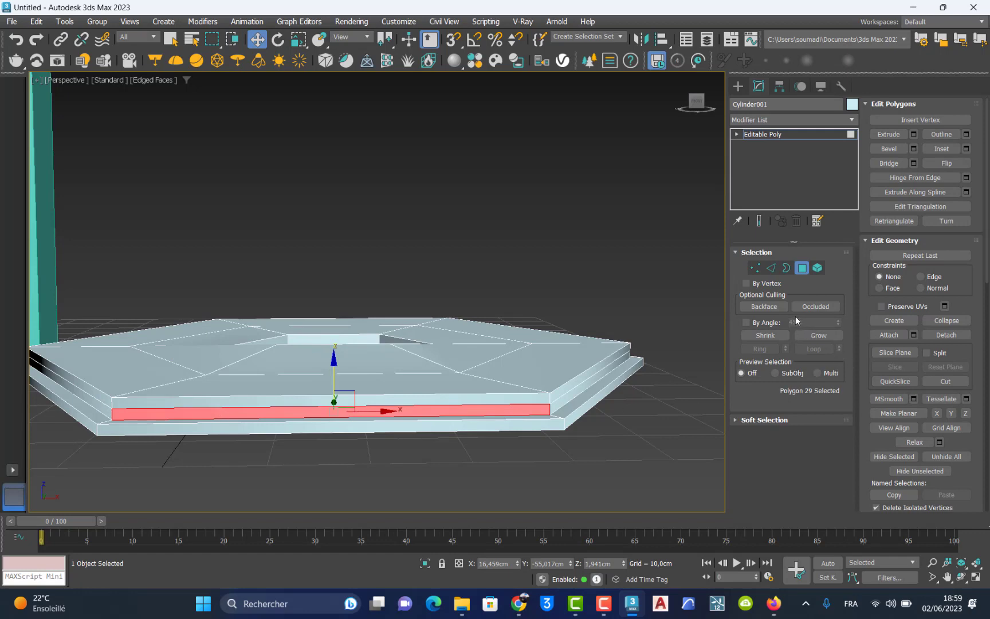
pyautogui.moveTo(260, 407); pyautogui.dragTo(497, 456, button='middle')
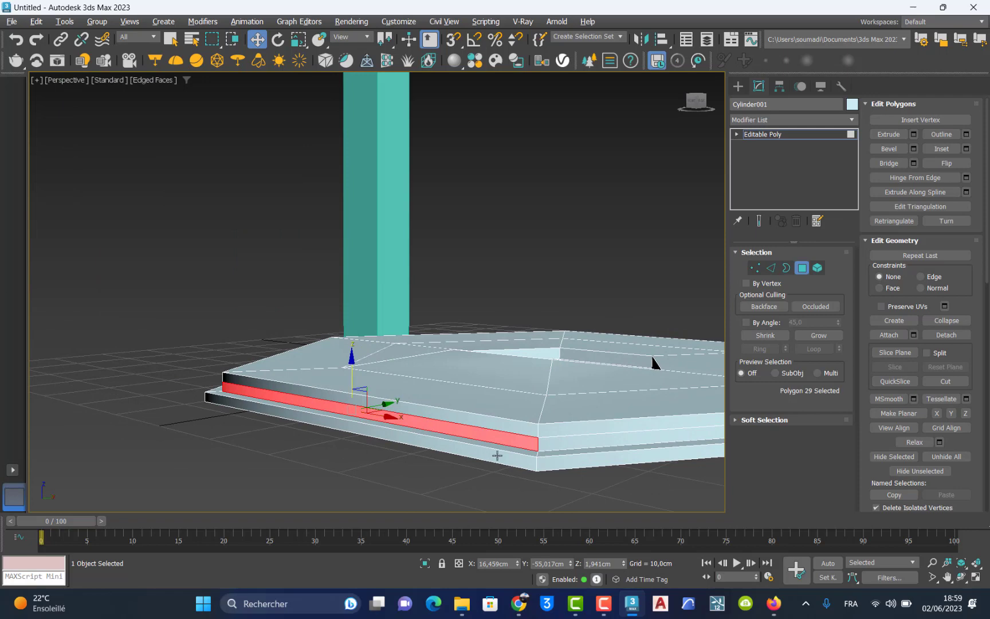
pyautogui.keyDown('ctrl'); pyautogui.click(569, 443); pyautogui.keyUp('ctrl')
pyautogui.keyDown('alt'); pyautogui.moveTo(621, 442); pyautogui.dragTo(429, 353, button='middle'); pyautogui.keyUp('alt')
pyautogui.scroll(3, 354, 451)
pyautogui.keyDown('ctrl'); pyautogui.click(313, 435); pyautogui.keyUp('ctrl')
pyautogui.scroll(-4, 429, 354)
pyautogui.moveTo(534, 357); pyautogui.dragTo(486, 354, button='middle')
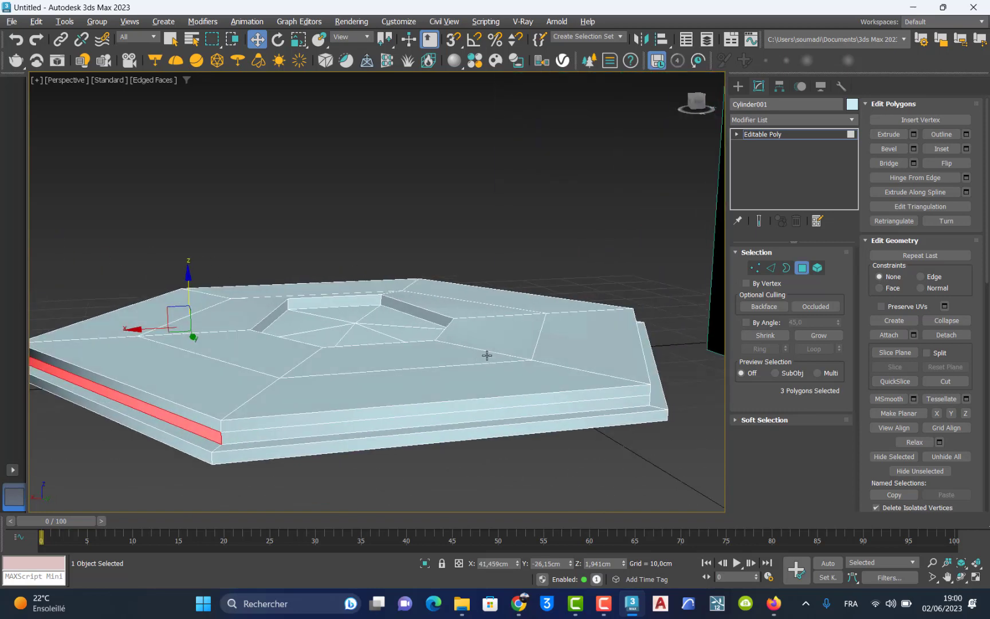
pyautogui.keyDown('ctrl'); pyautogui.click(452, 416); pyautogui.keyUp('ctrl')
pyautogui.keyDown('alt'); pyautogui.moveTo(556, 407); pyautogui.dragTo(533, 396, button='middle'); pyautogui.keyUp('alt')
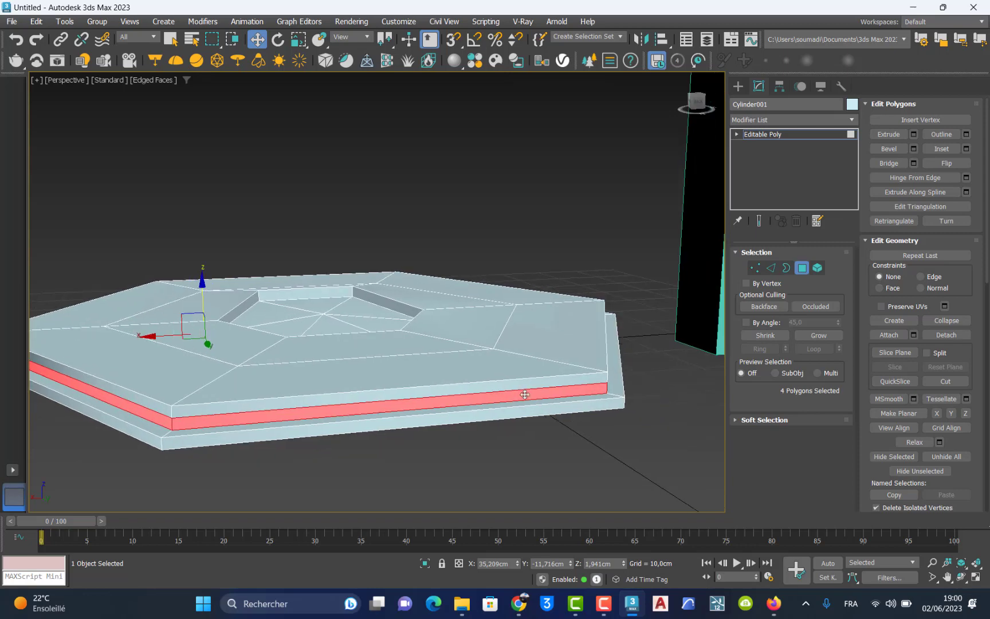
pyautogui.scroll(3, 491, 398)
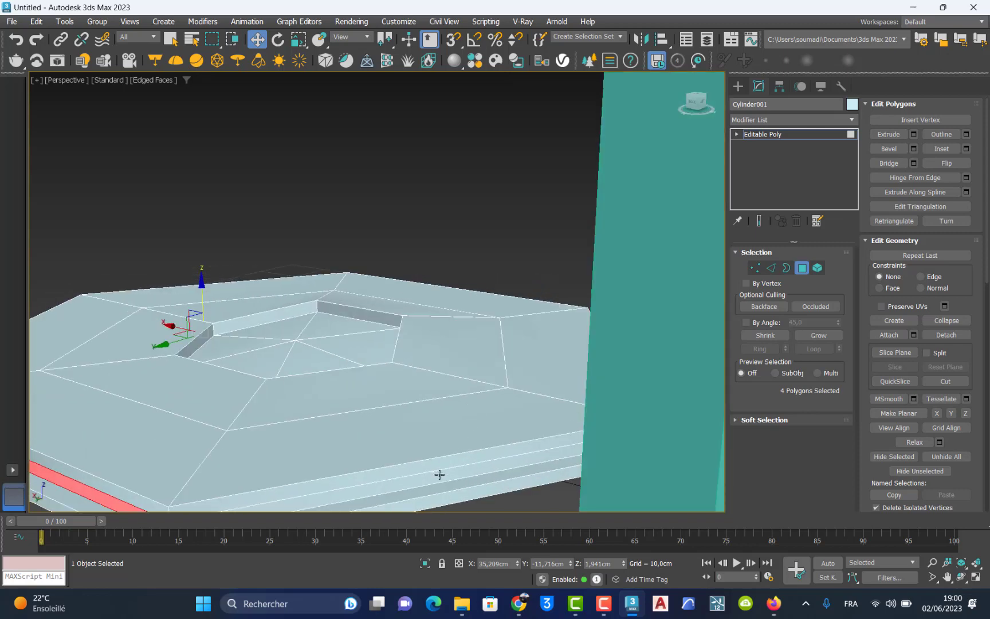
pyautogui.keyDown('ctrl'); pyautogui.click(437, 477); pyautogui.keyUp('ctrl')
pyautogui.keyDown('alt'); pyautogui.moveTo(438, 478); pyautogui.dragTo(340, 409, button='middle'); pyautogui.keyUp('alt')
pyautogui.keyDown('ctrl'); pyautogui.click(338, 411); pyautogui.keyUp('ctrl')
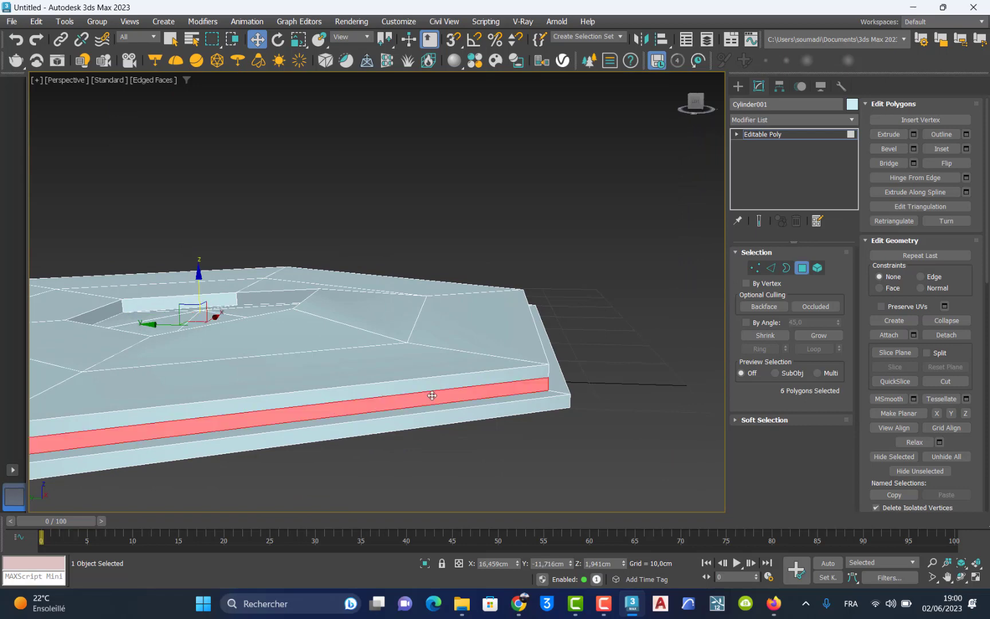
# Step: Add one side polygon of the upper band to the selection and remove it again
pyautogui.moveTo(441, 393)
pyautogui.keyDown('alt'); pyautogui.mouseDown(button='middle')
pyautogui.moveTo(421, 394)
pyautogui.moveTo(436, 389)
pyautogui.mouseUp(button='middle'); pyautogui.keyUp('alt')
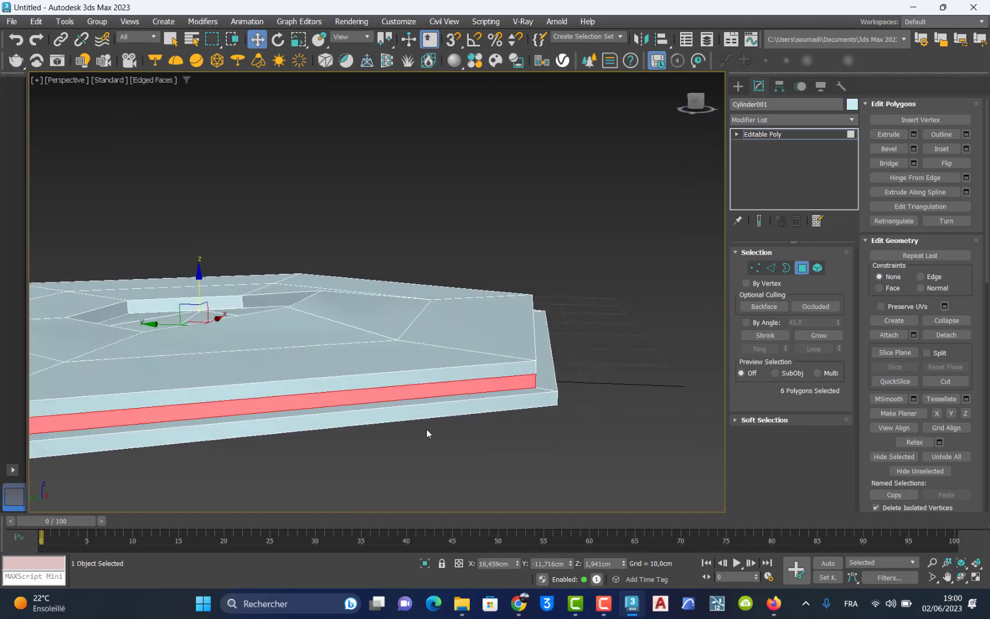
pyautogui.keyDown('ctrl'); pyautogui.click(441, 373); pyautogui.keyUp('ctrl')
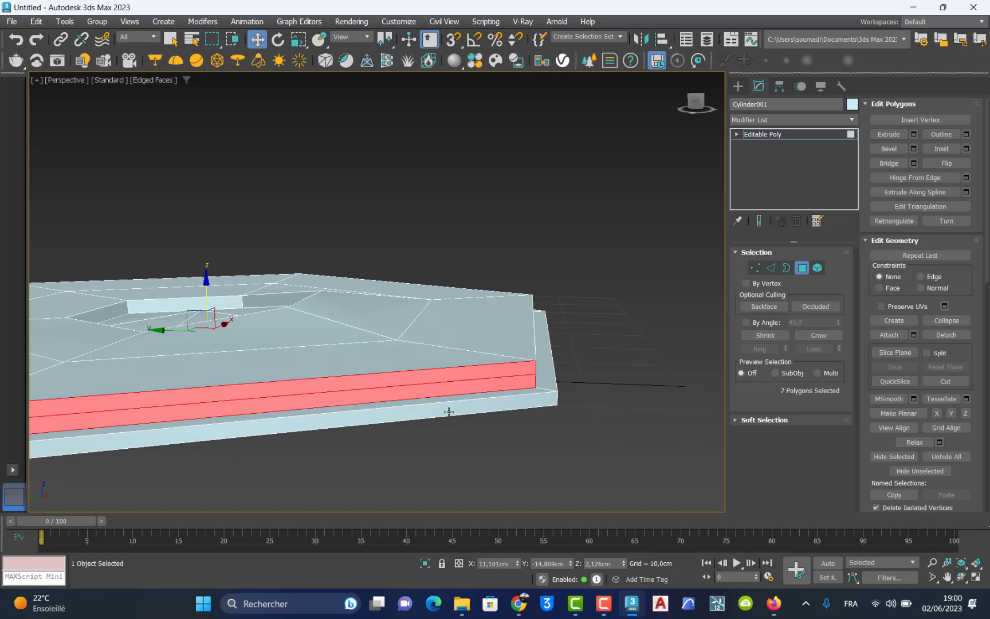
pyautogui.keyDown('alt'); pyautogui.click(424, 375); pyautogui.keyUp('alt')
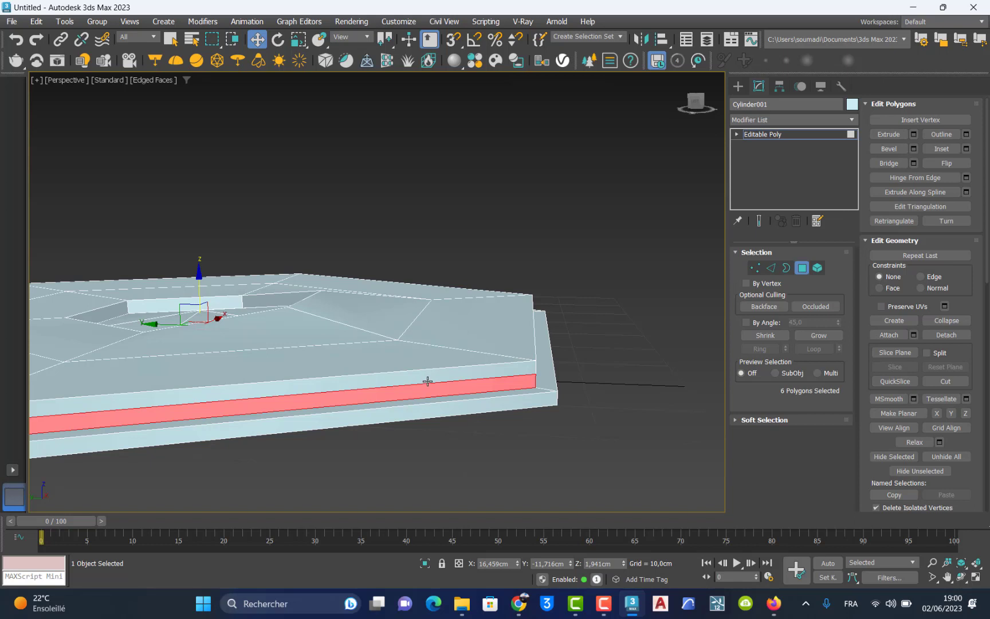
# Step: Extrude the six middle side polygons outward with a height of 1 cm and leave polygon level
pyautogui.click(914, 135)
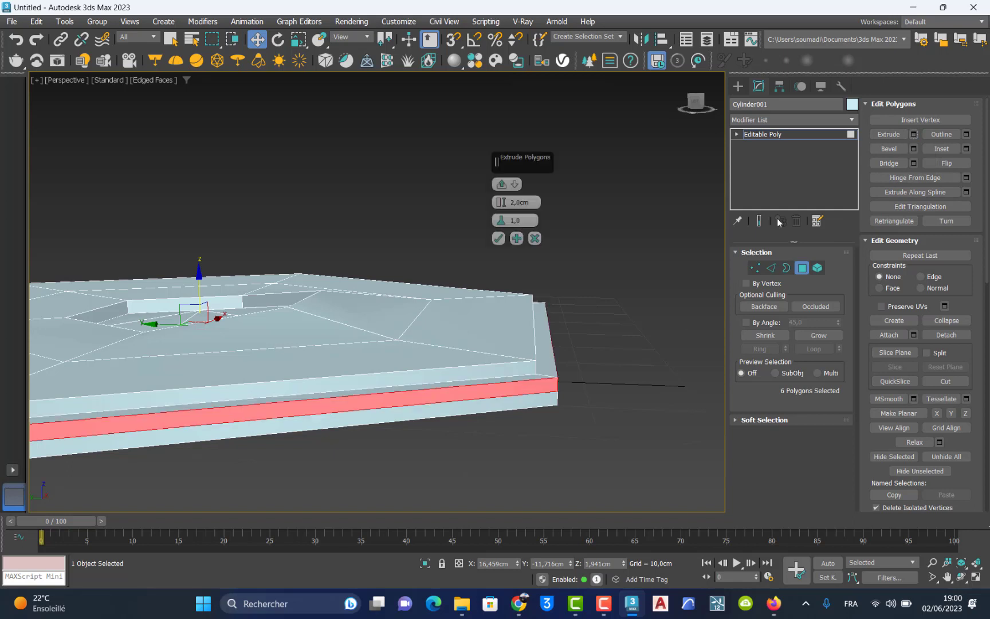
pyautogui.moveTo(528, 203); pyautogui.dragTo(476, 202)
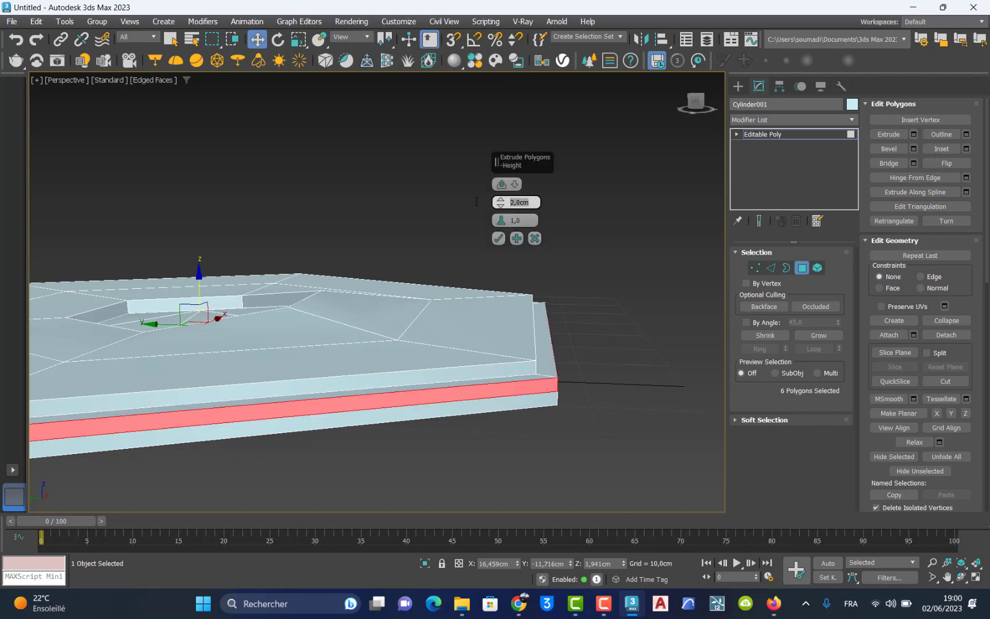
pyautogui.write('1')
pyautogui.press('Return')
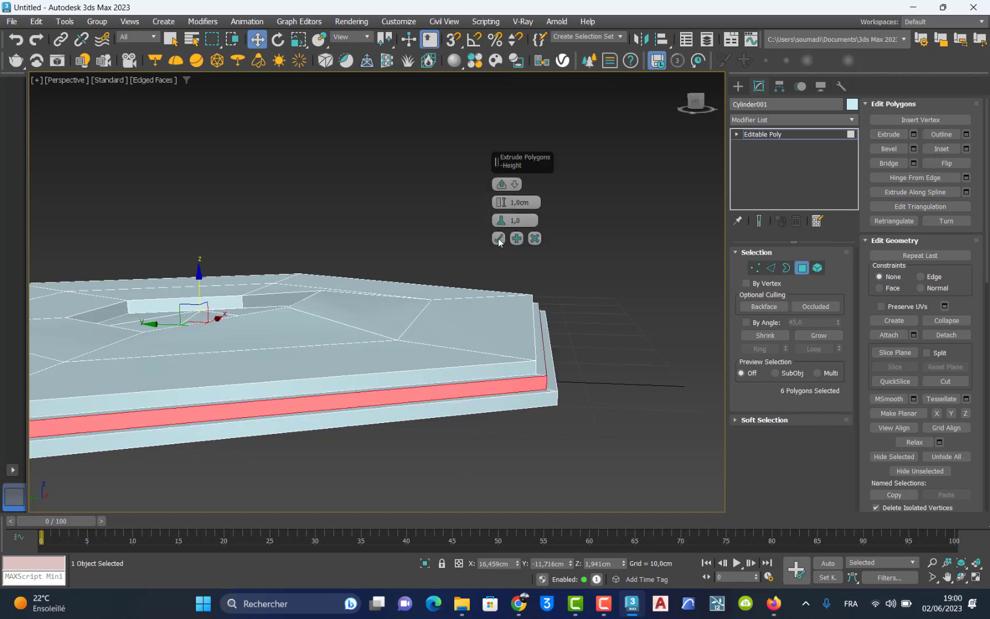
pyautogui.click(499, 238)
pyautogui.click(802, 269)
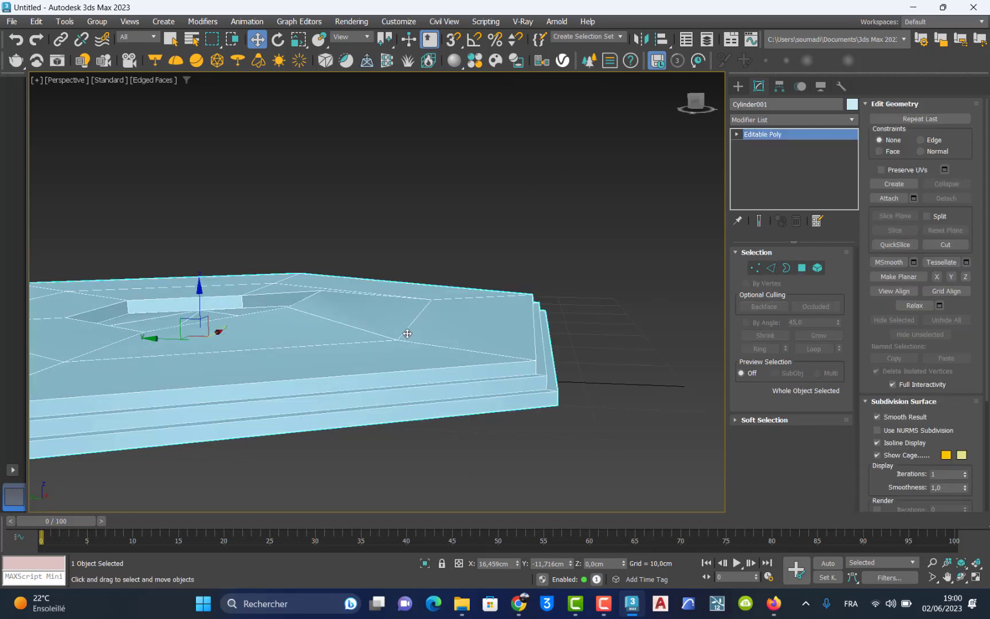
# Step: Centre the hexagonal slab on the origin by setting its X and Y position to 0
pyautogui.keyDown('alt'); pyautogui.moveTo(323, 333); pyautogui.dragTo(406, 335, button='middle'); pyautogui.keyUp('alt')
pyautogui.scroll(-3, 321, 355)
pyautogui.scroll(-3, 369, 357)
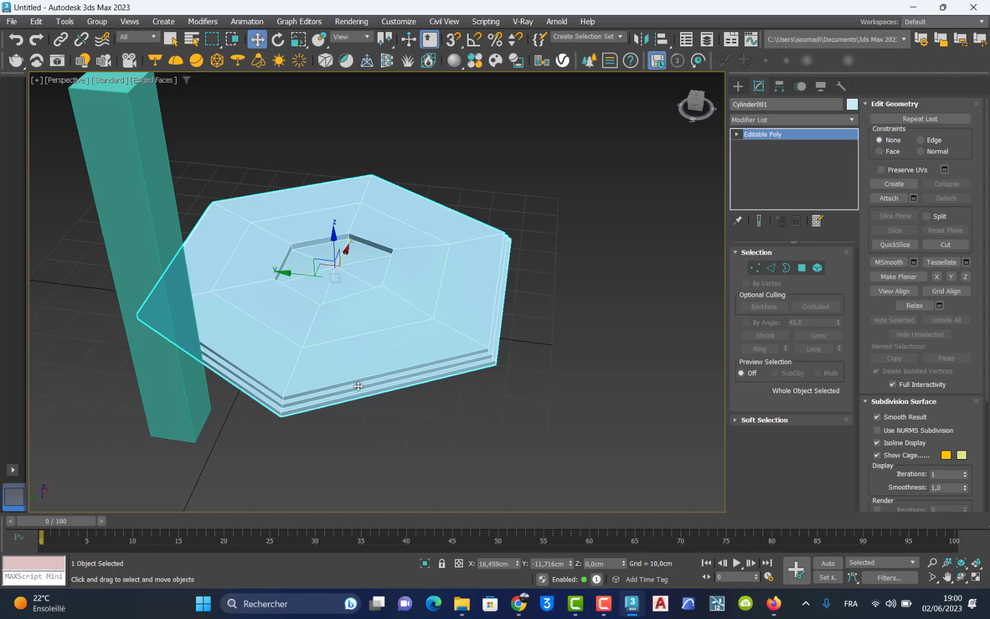
pyautogui.moveTo(393, 449); pyautogui.dragTo(409, 422, button='middle')
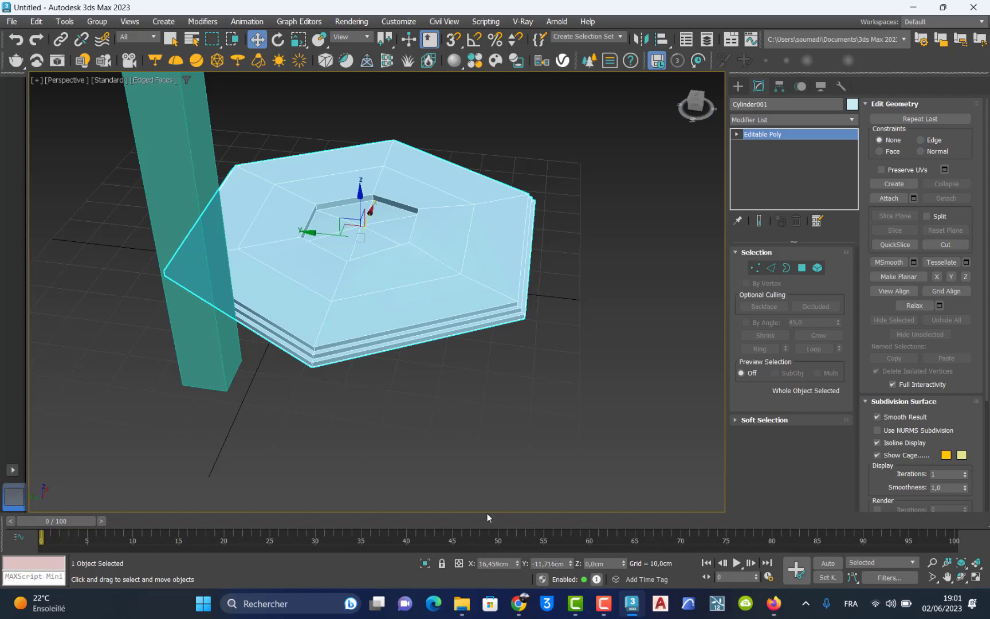
pyautogui.rightClick(517, 565)
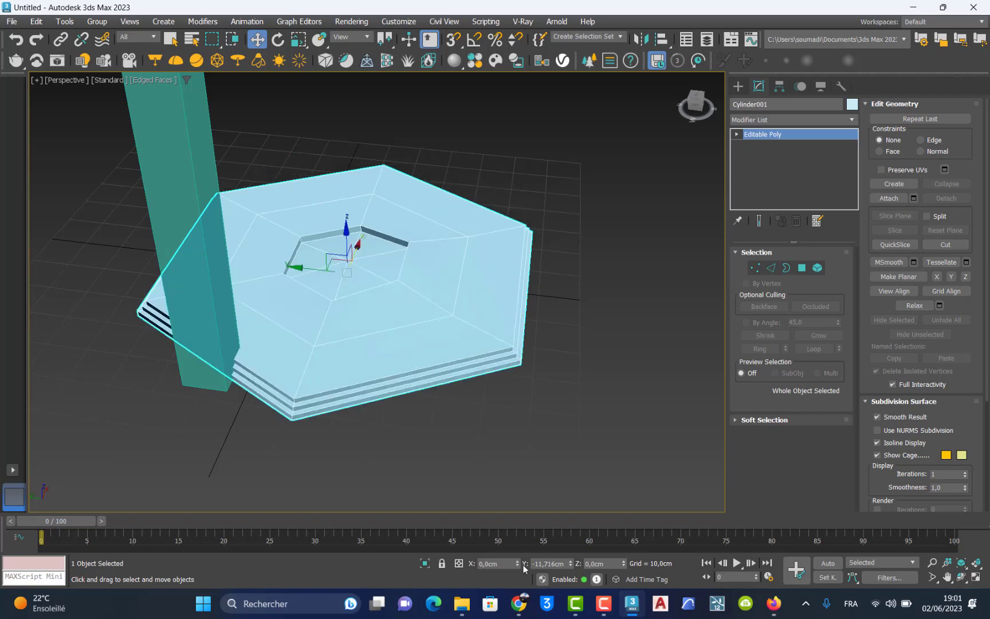
pyautogui.rightClick(570, 563)
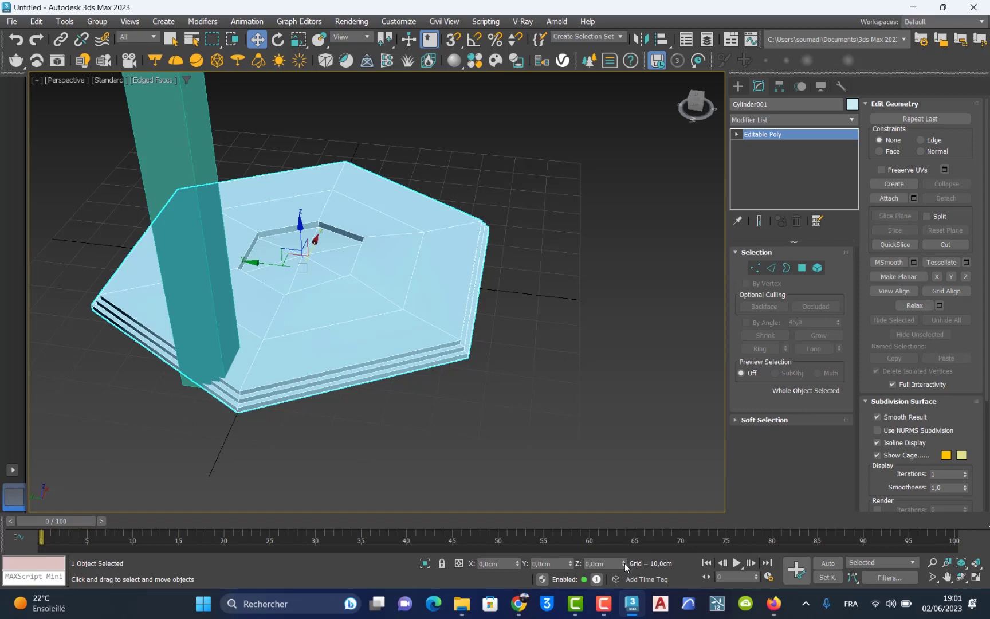
# Step: Centre the tall box on the origin at X 0 and Y 0, and clear the selection
pyautogui.click(129, 151)
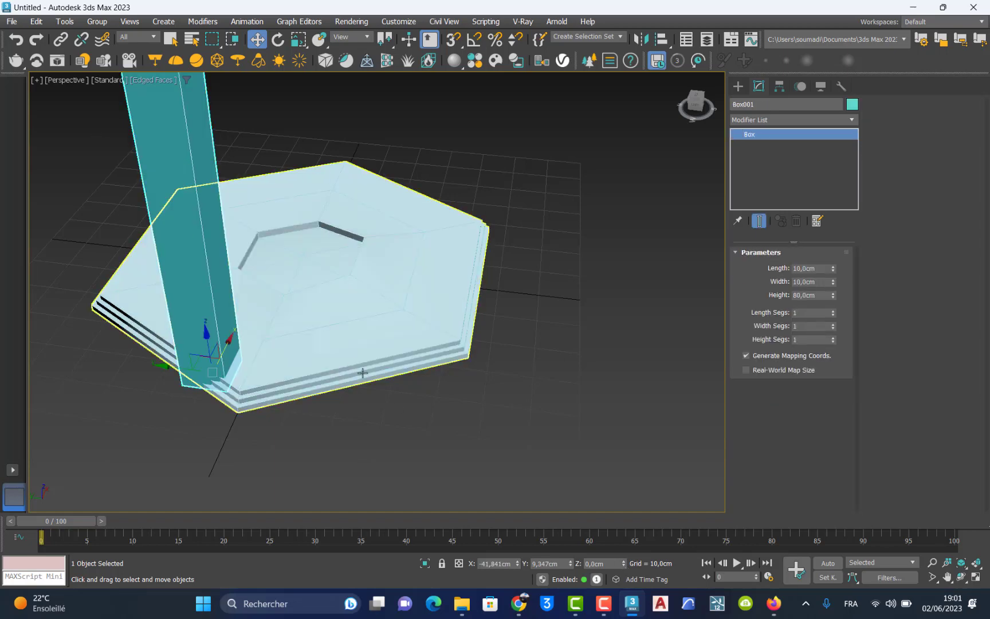
pyautogui.rightClick(517, 565)
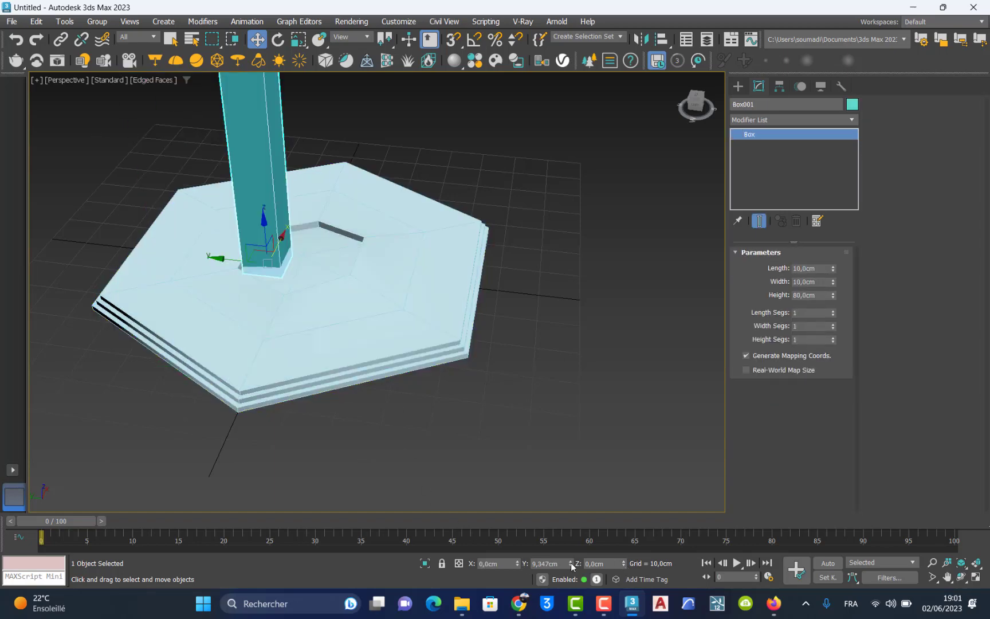
pyautogui.rightClick(570, 564)
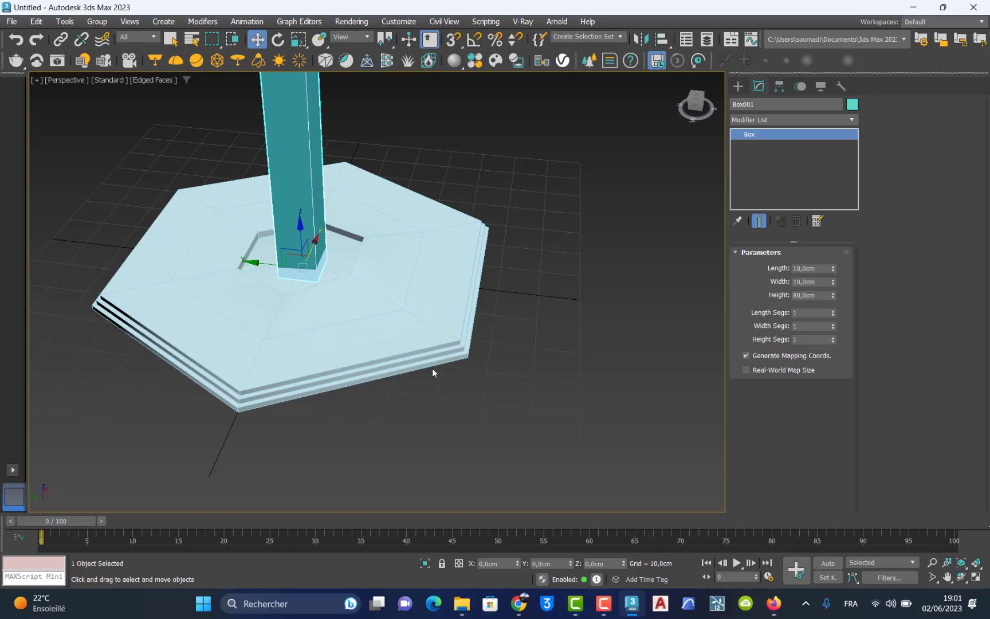
pyautogui.click(446, 439)
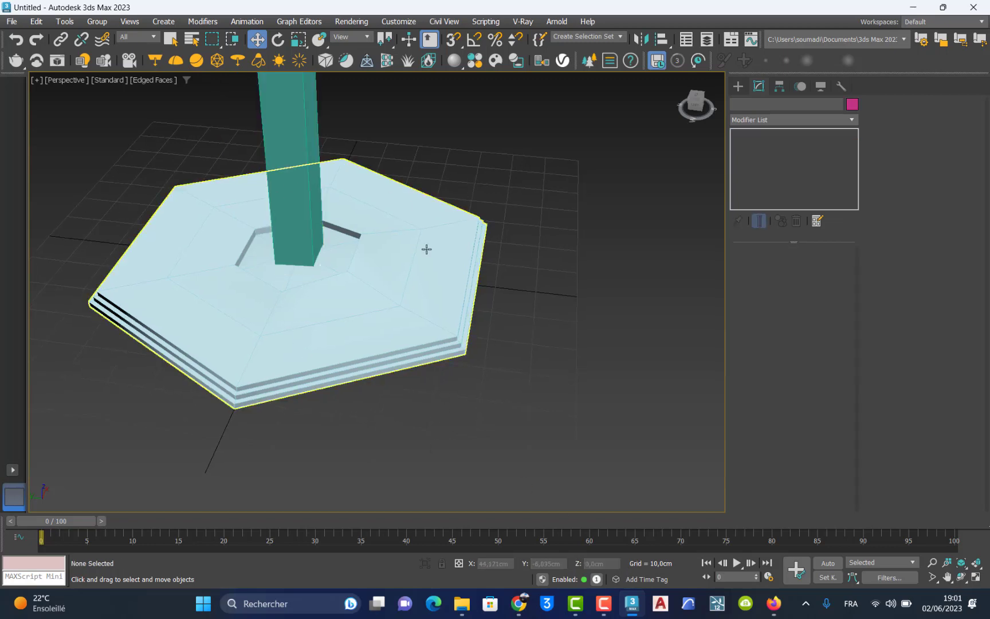
# Step: Check the box's height and raise the hexagonal slab to Z 80 cm so it sits on top of the box
pyautogui.keyDown('alt'); pyautogui.moveTo(353, 296); pyautogui.dragTo(323, 404, button='middle'); pyautogui.keyUp('alt')
pyautogui.click(227, 211)
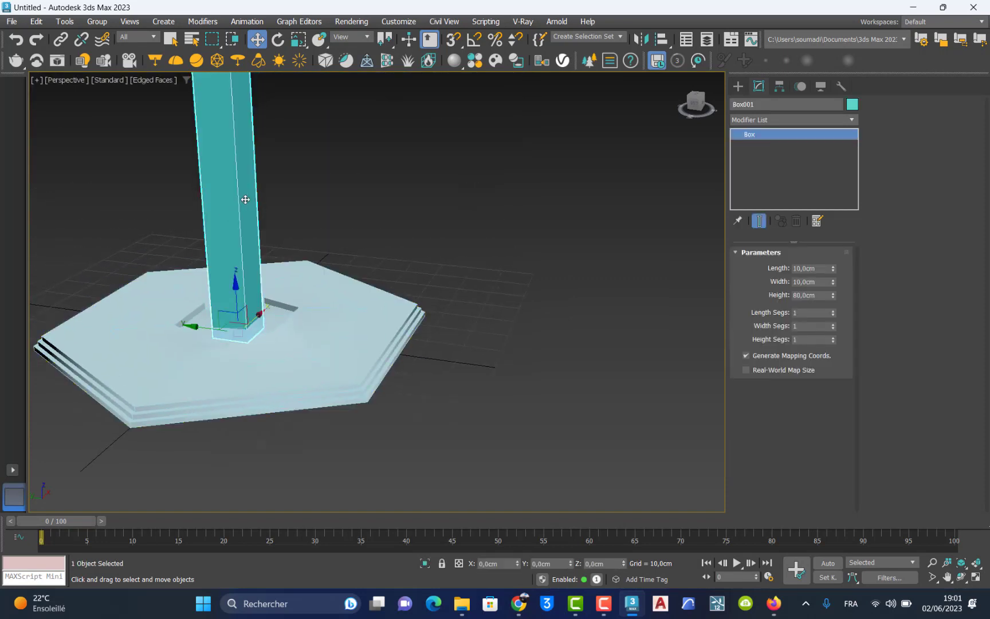
pyautogui.keyDown('alt'); pyautogui.moveTo(371, 278); pyautogui.dragTo(657, 342, button='middle'); pyautogui.keyUp('alt')
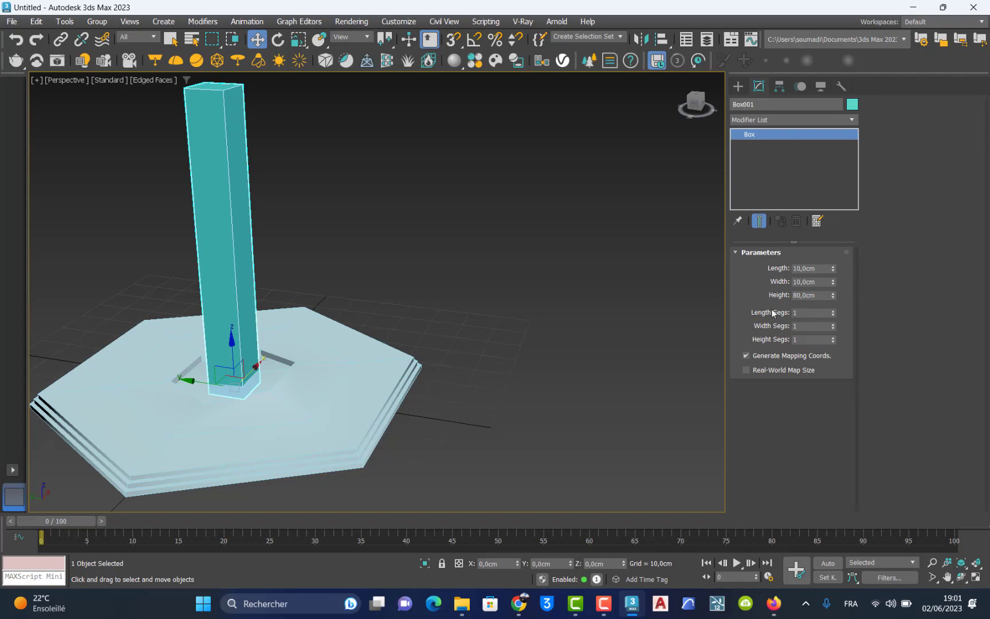
pyautogui.click(421, 454)
pyautogui.click(359, 434)
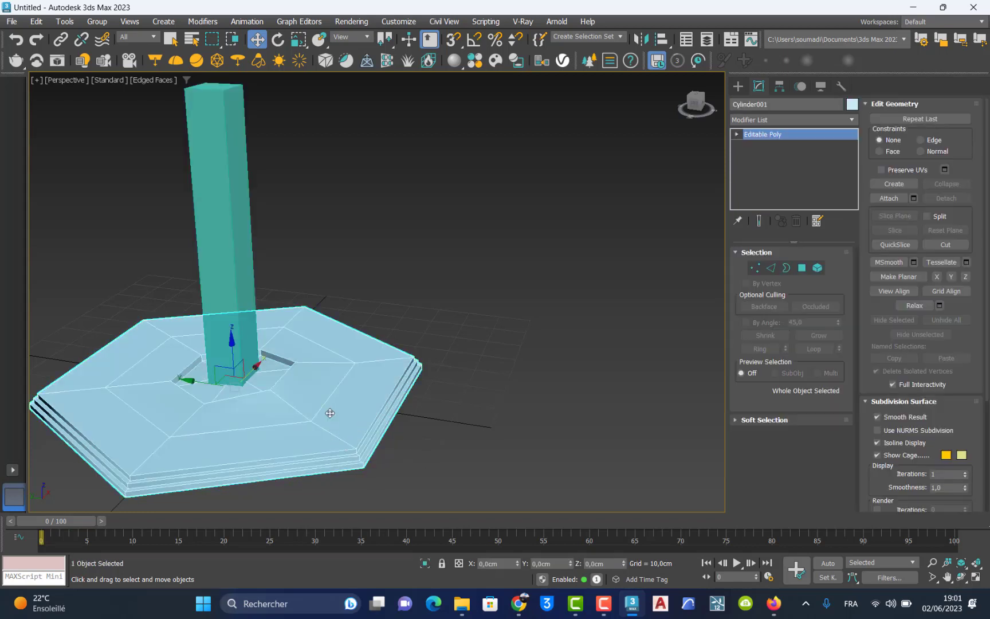
pyautogui.click(611, 564)
pyautogui.write('80')
pyautogui.press('Return')
pyautogui.keyDown('alt'); pyautogui.moveTo(325, 150); pyautogui.dragTo(284, 281, button='middle'); pyautogui.keyUp('alt')
pyautogui.scroll(-3, 284, 280)
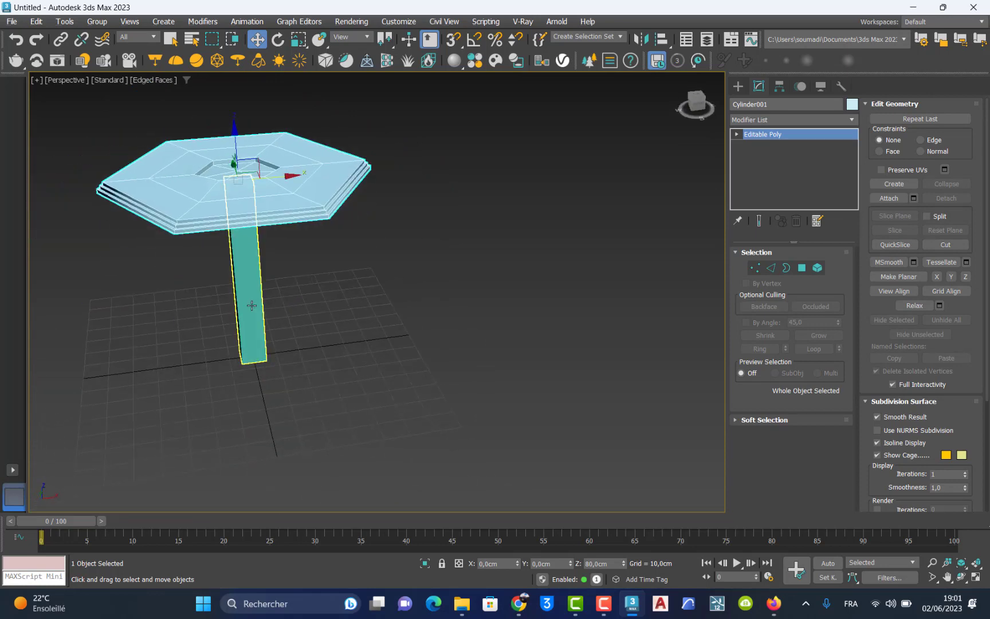
# Step: Set the box's height segments to 27
pyautogui.scroll(5, 261, 309)
pyautogui.click(252, 323)
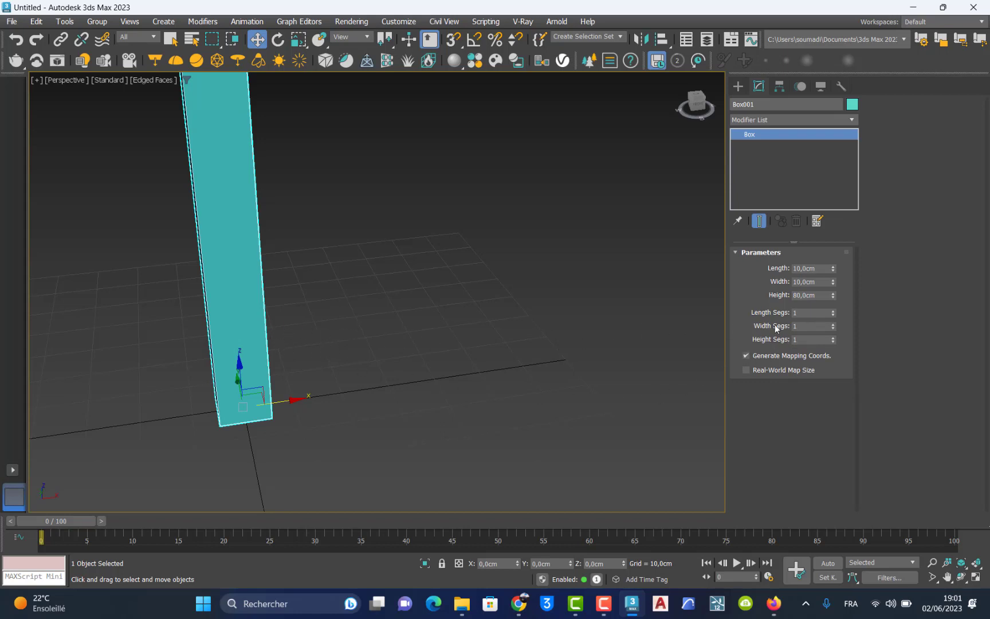
pyautogui.click(834, 338)
pyautogui.scroll(-3, 265, 345)
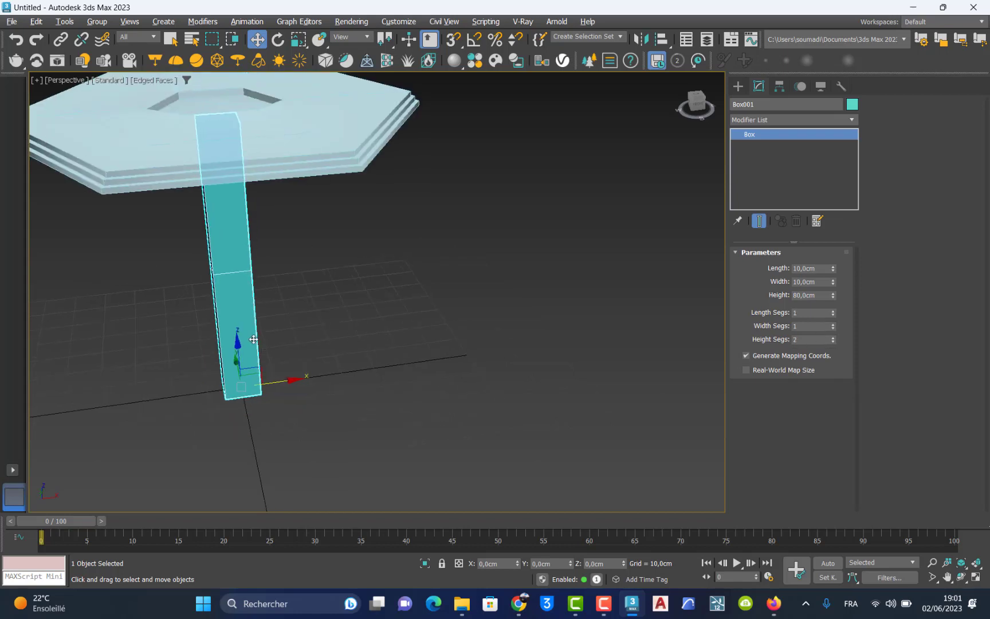
pyautogui.keyDown('alt'); pyautogui.moveTo(253, 339); pyautogui.dragTo(287, 331, button='middle'); pyautogui.keyUp('alt')
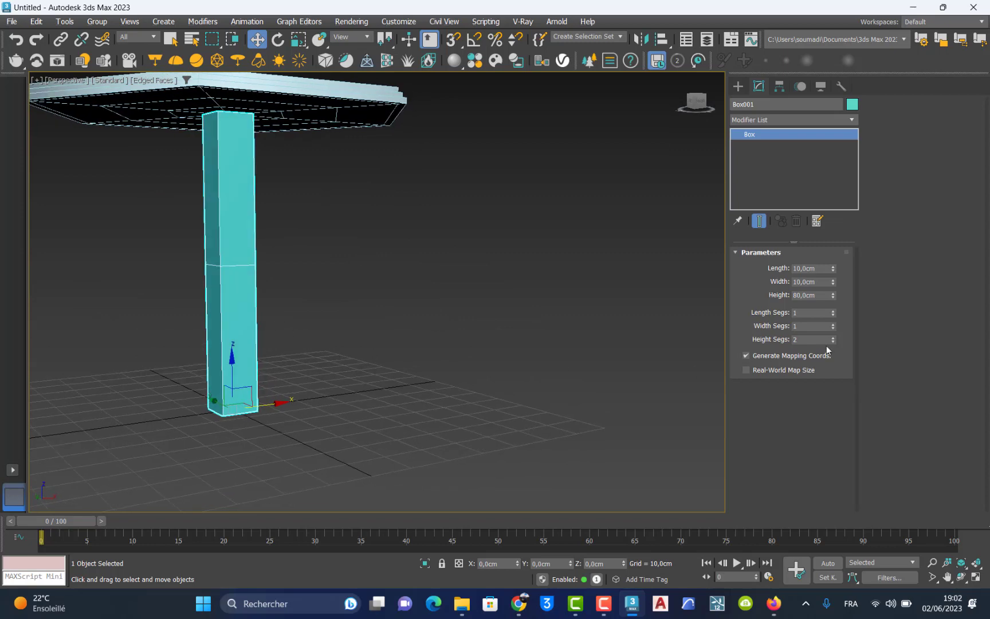
pyautogui.moveTo(832, 337); pyautogui.dragTo(833, 341)
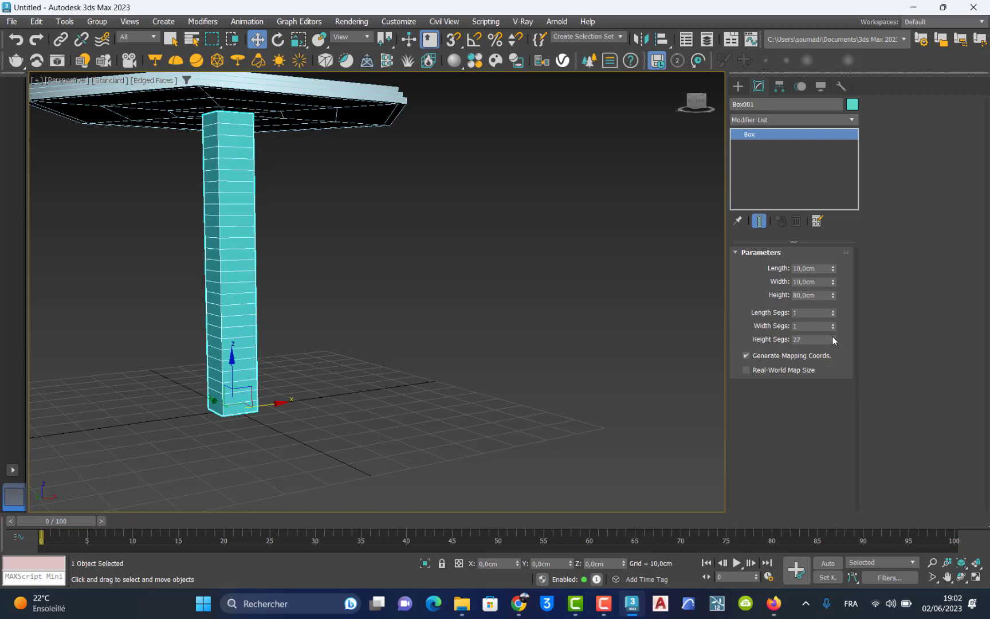
pyautogui.keyDown('alt'); pyautogui.moveTo(325, 375); pyautogui.dragTo(291, 383, button='middle'); pyautogui.keyUp('alt')
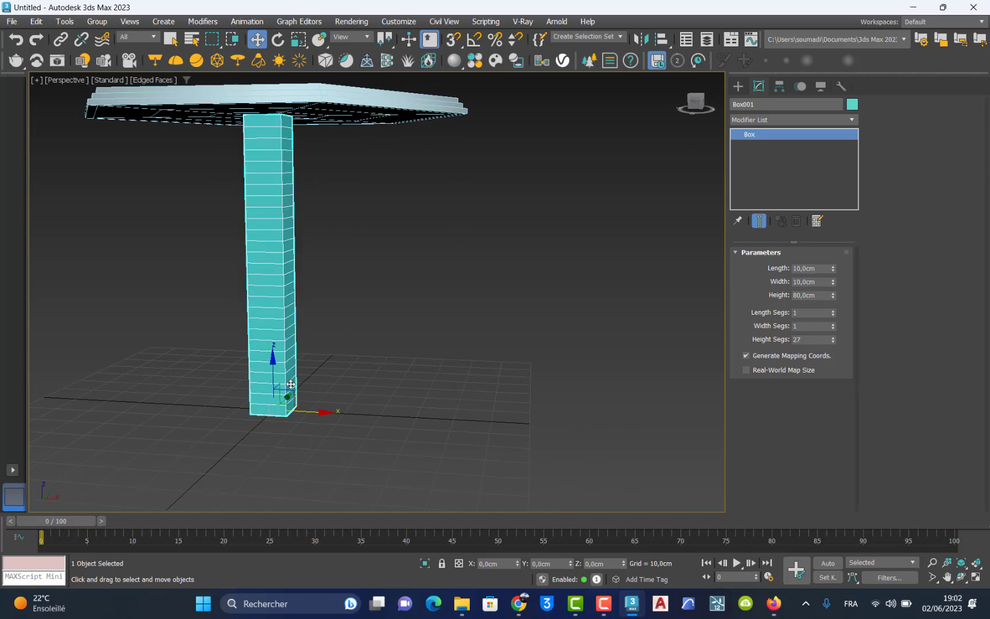
# Step: Convert the segmented box leg to an Editable Poly
pyautogui.scroll(4, 290, 385)
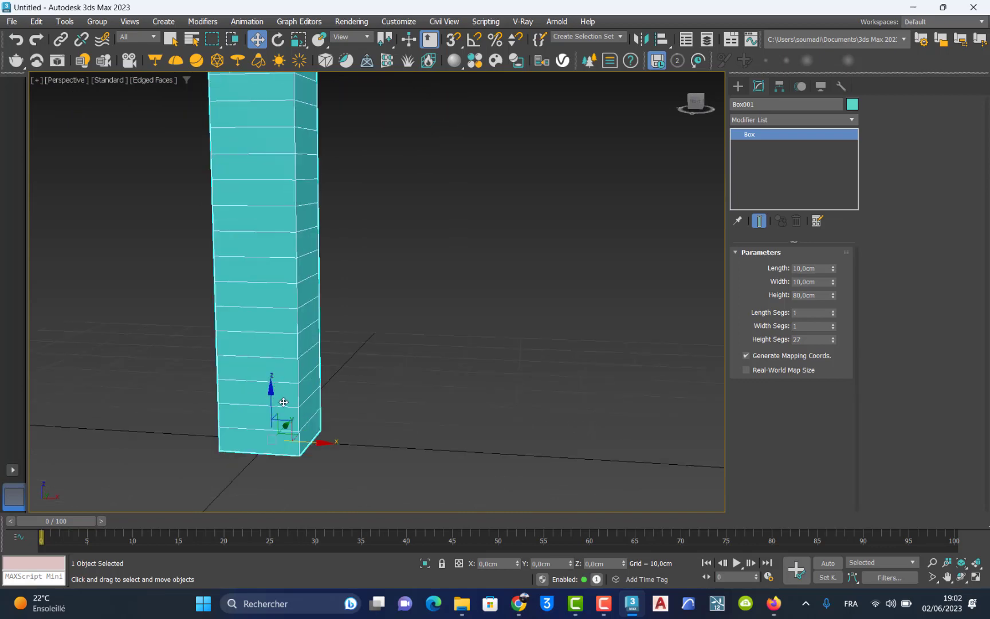
pyautogui.rightClick(296, 345)
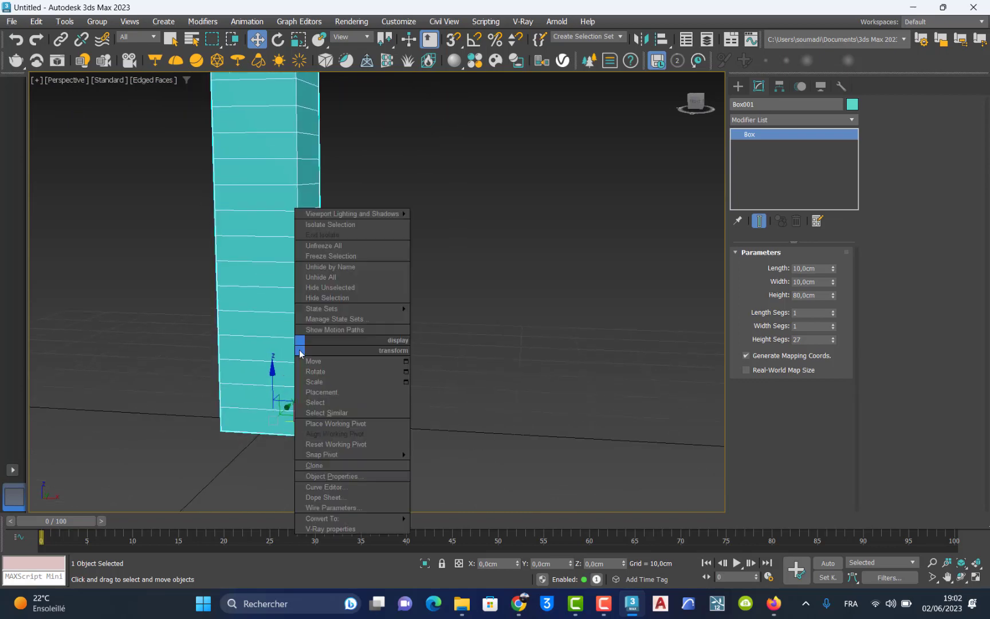
pyautogui.moveTo(390, 523)
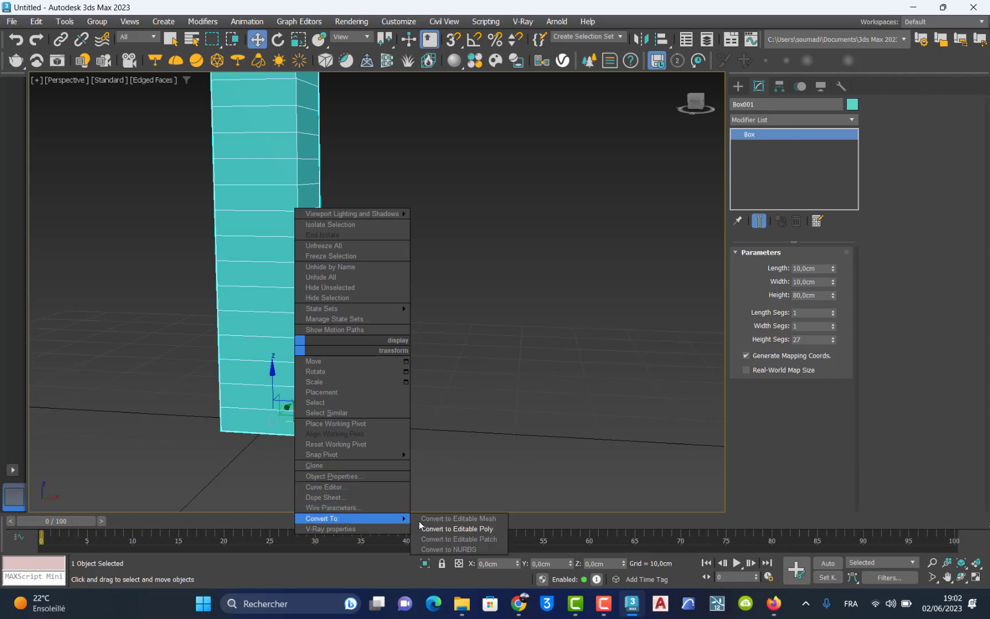
pyautogui.click(453, 528)
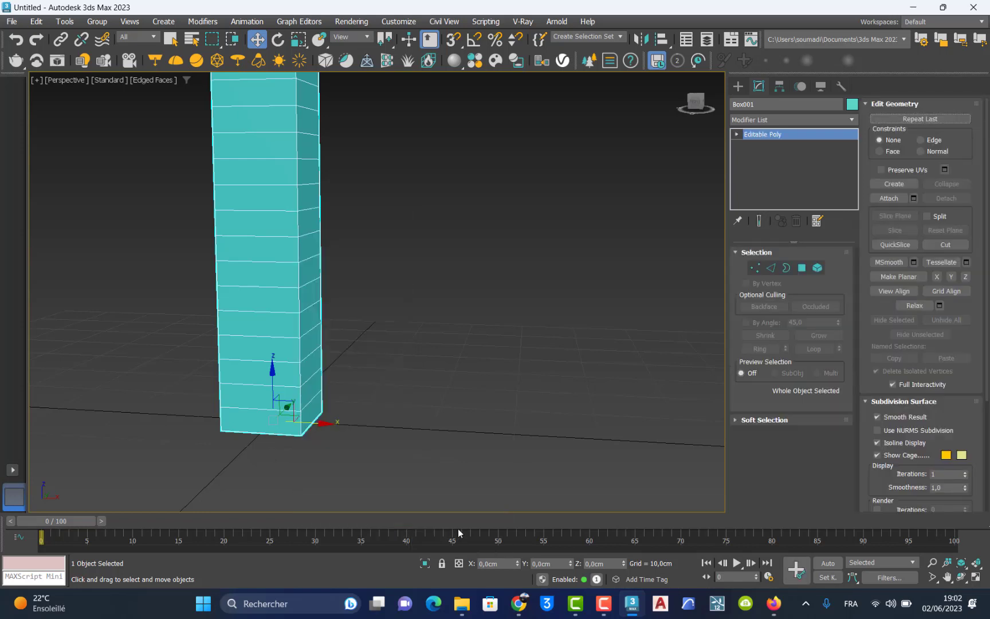
# Step: Select the four side polygons of the leg's lowest segment, one on each side of the box
pyautogui.click(802, 269)
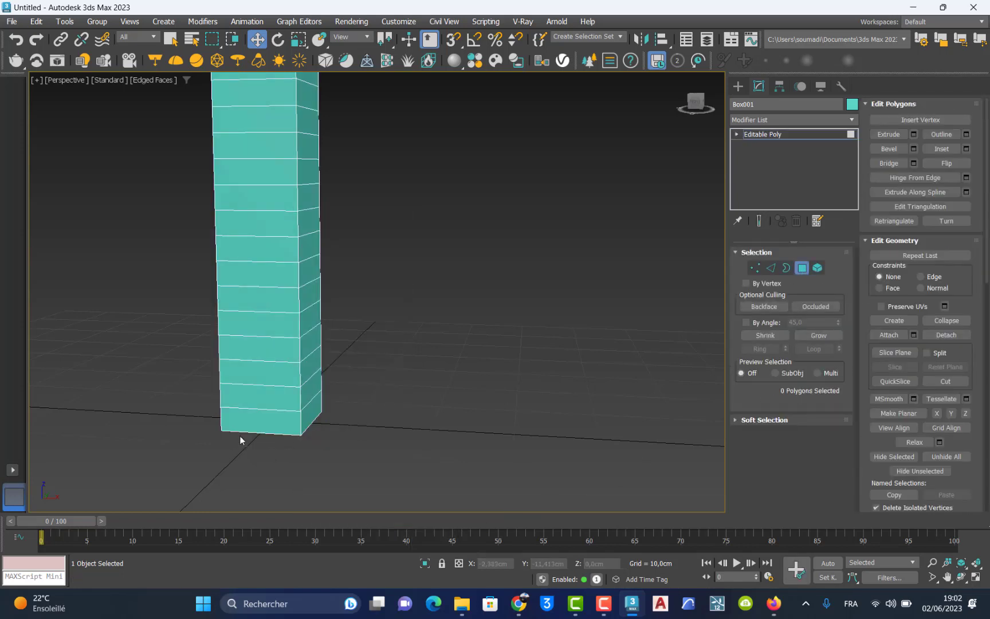
pyautogui.click(267, 424)
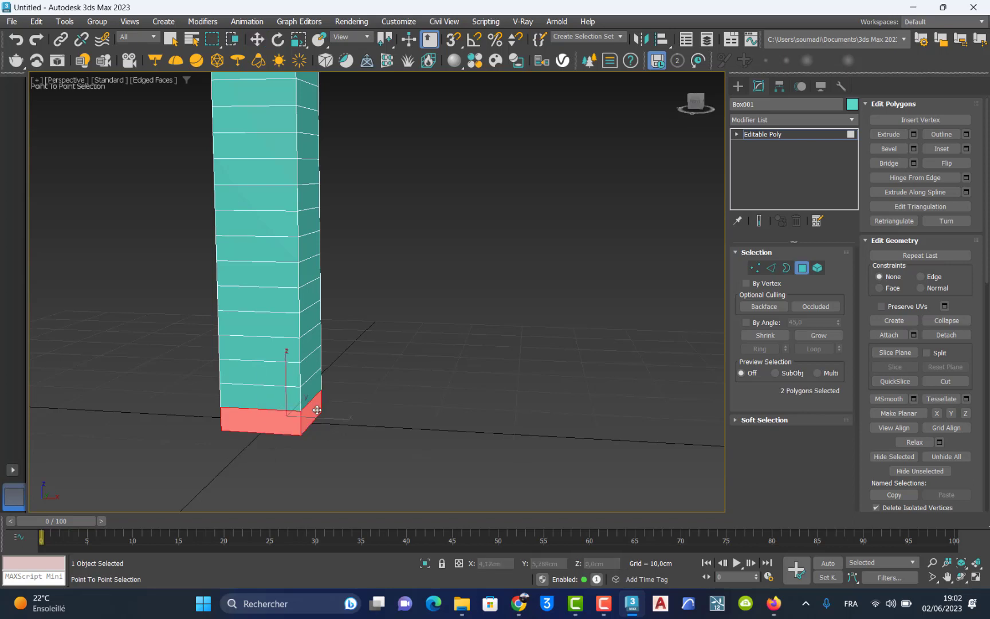
pyautogui.keyDown('alt'); pyautogui.moveTo(316, 409); pyautogui.dragTo(540, 464, button='middle'); pyautogui.keyUp('alt')
pyautogui.keyDown('ctrl'); pyautogui.click(324, 437); pyautogui.keyUp('ctrl')
pyautogui.keyDown('ctrl'); pyautogui.click(353, 436); pyautogui.keyUp('ctrl')
pyautogui.keyDown('ctrl'); pyautogui.click(317, 451); pyautogui.keyUp('ctrl')
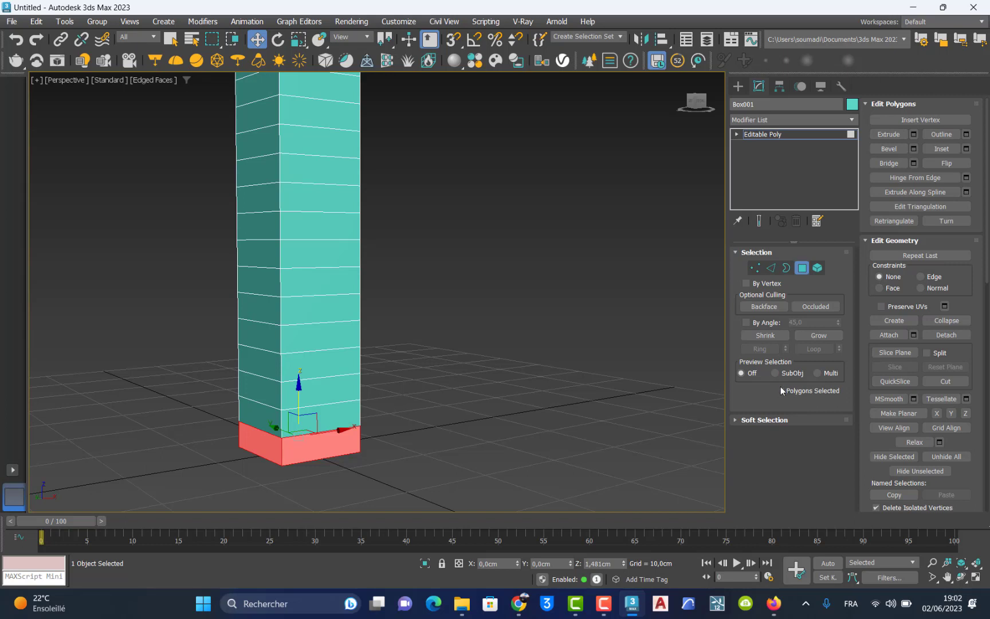
pyautogui.keyDown('ctrl'); pyautogui.click(323, 280); pyautogui.keyUp('ctrl')
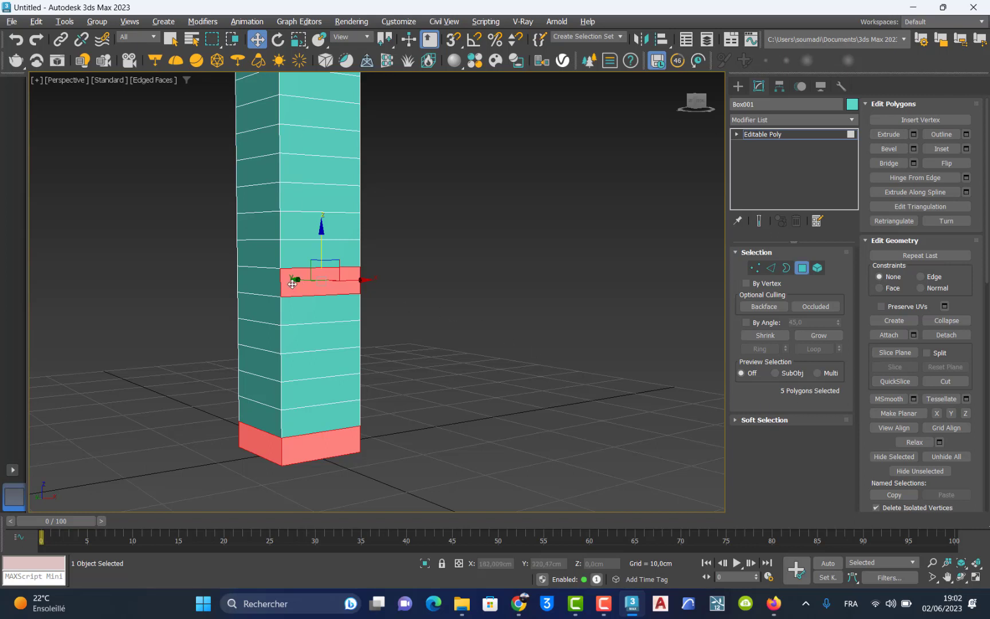
pyautogui.hotkey('ctrl', 'z')
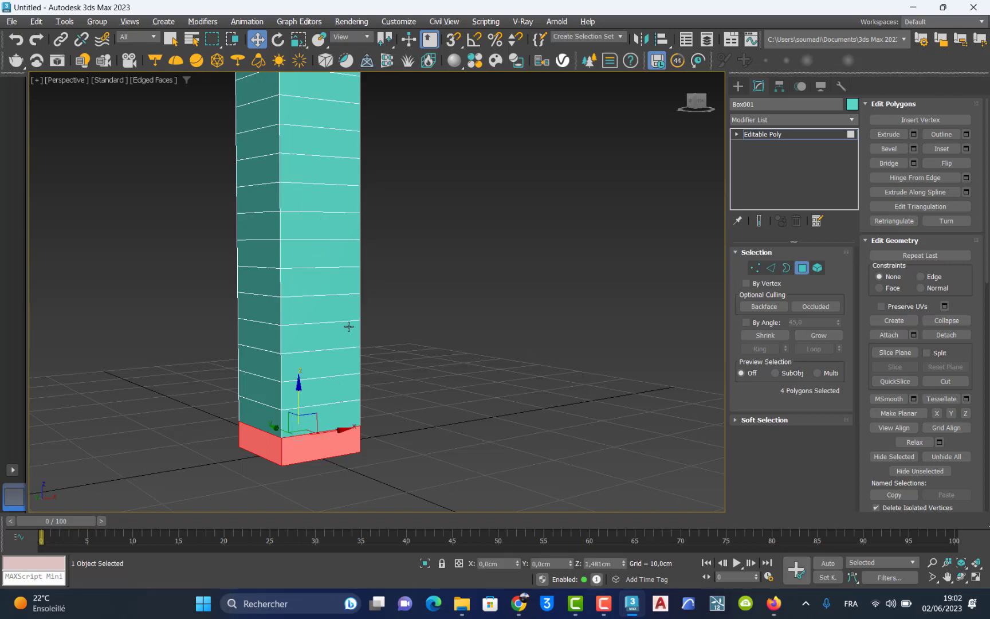
pyautogui.keyDown('alt'); pyautogui.moveTo(346, 327); pyautogui.dragTo(336, 338, button='middle'); pyautogui.keyUp('alt')
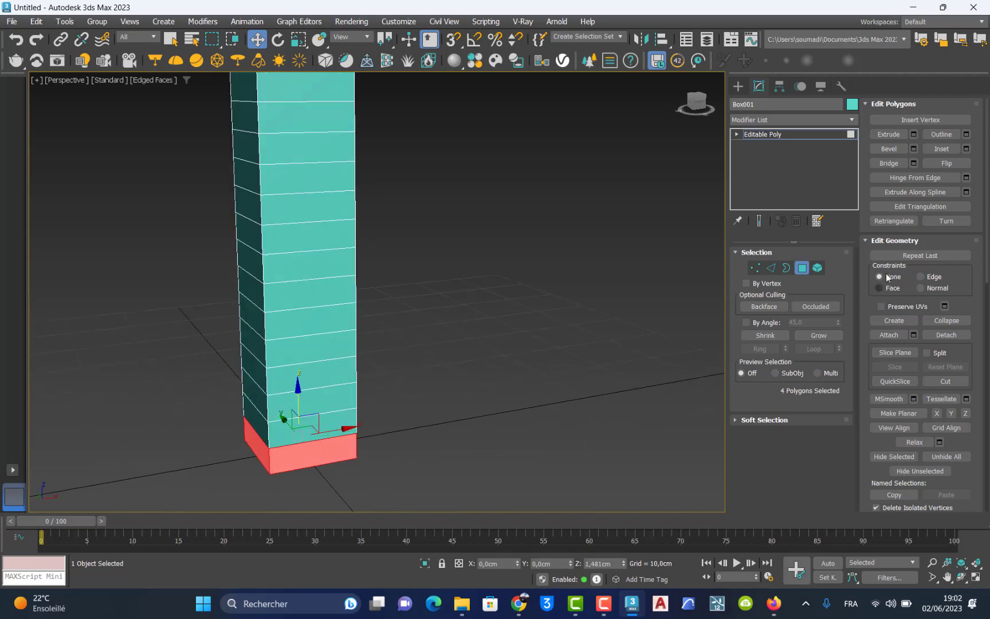
# Step: Extrude the four selected base polygons outward as separate feet, comparing the extrusion types and choosing By Polygon
pyautogui.click(914, 134)
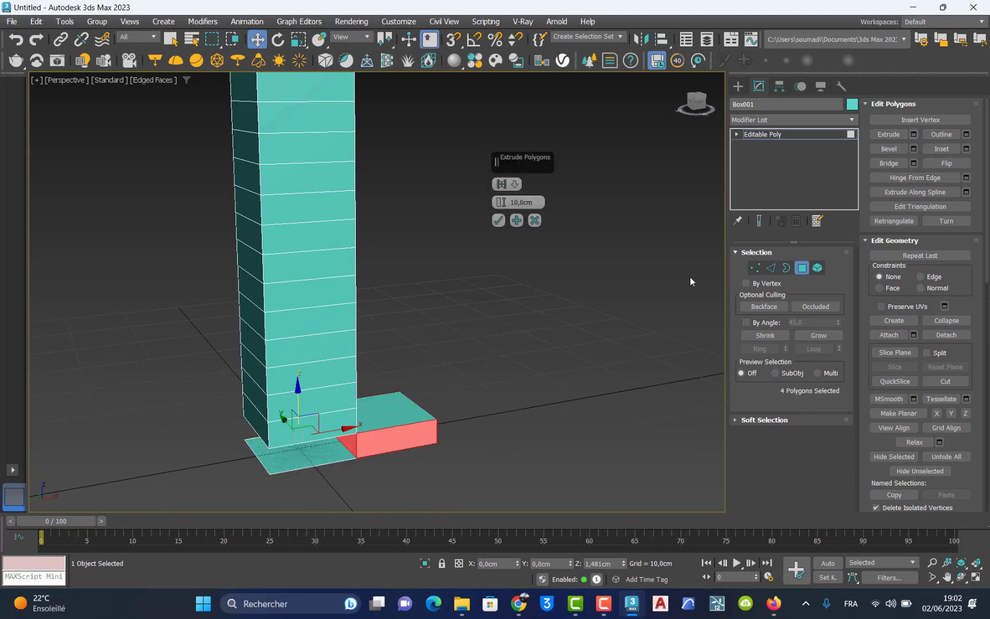
pyautogui.keyDown('alt'); pyautogui.moveTo(406, 355); pyautogui.dragTo(391, 360, button='middle'); pyautogui.keyUp('alt')
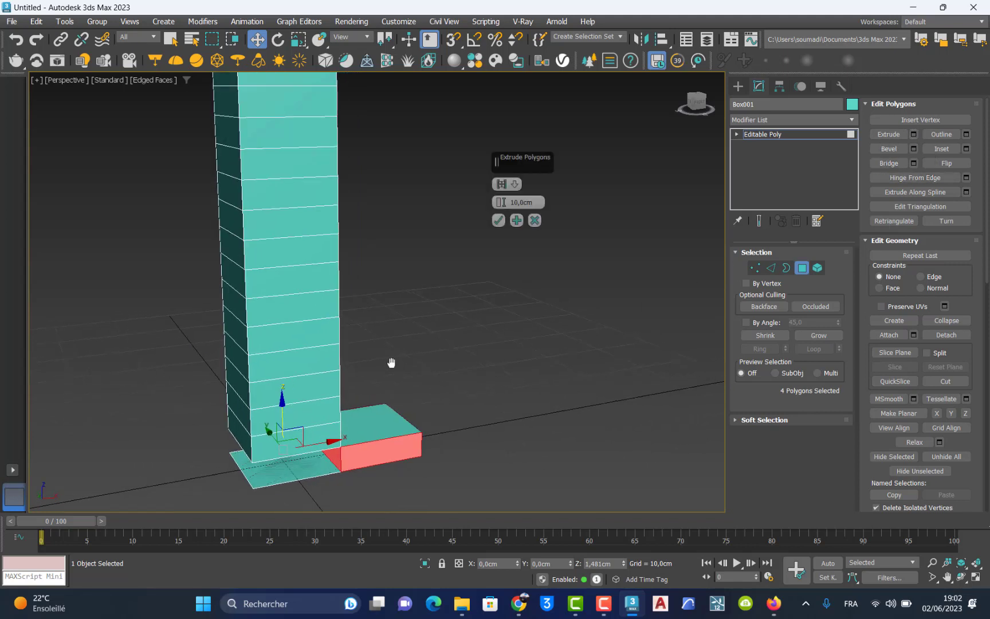
pyautogui.click(510, 185)
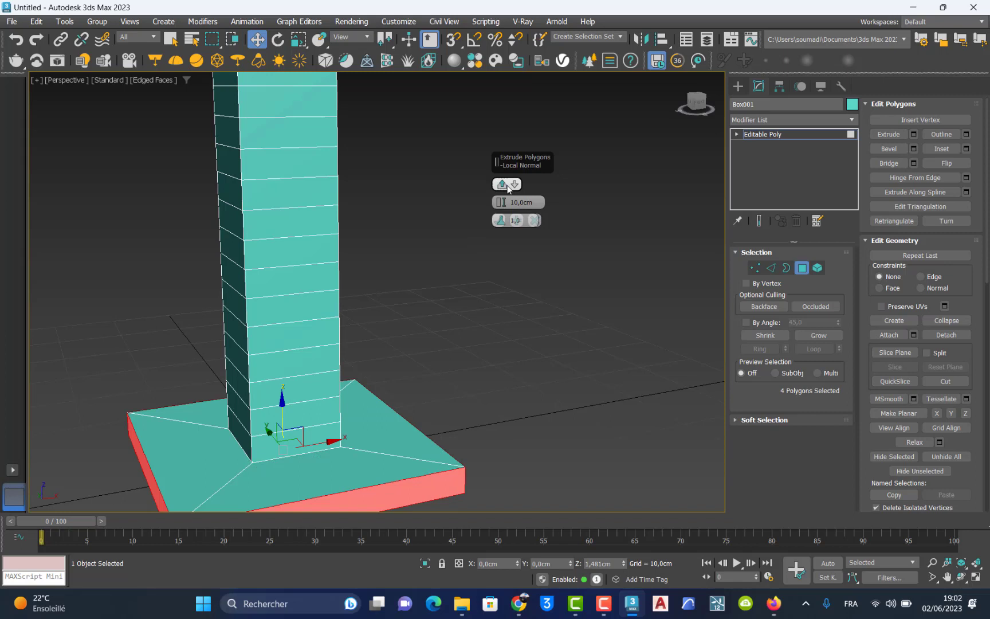
pyautogui.click(509, 185)
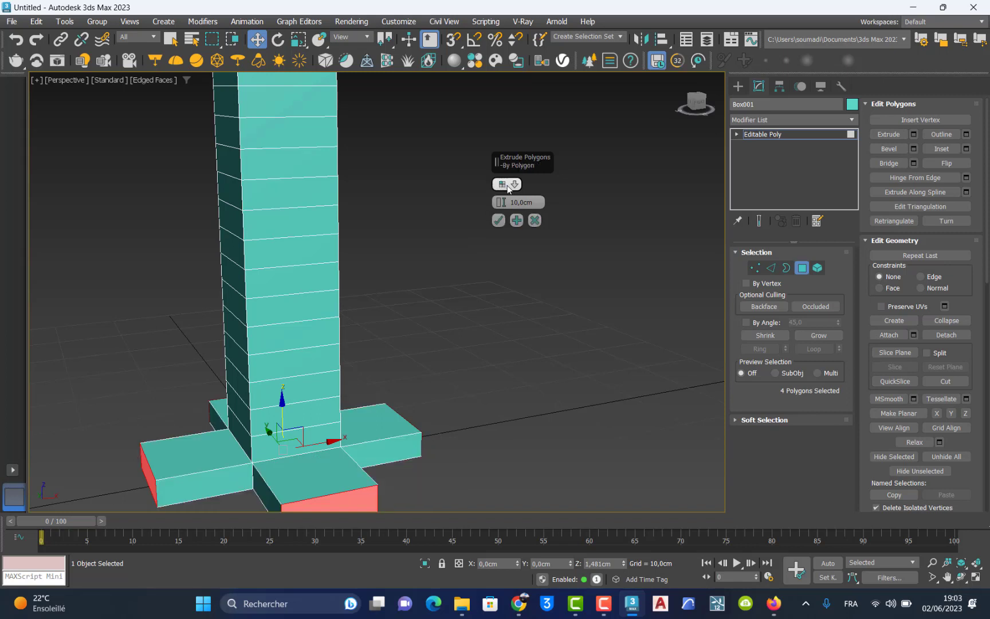
pyautogui.click(508, 185)
pyautogui.click(507, 185)
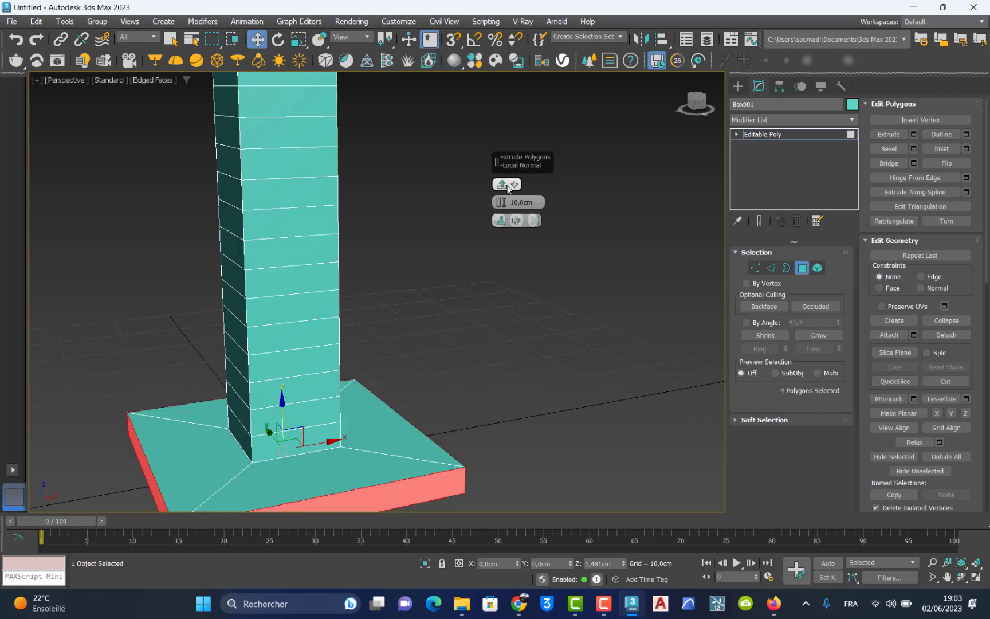
pyautogui.click(508, 186)
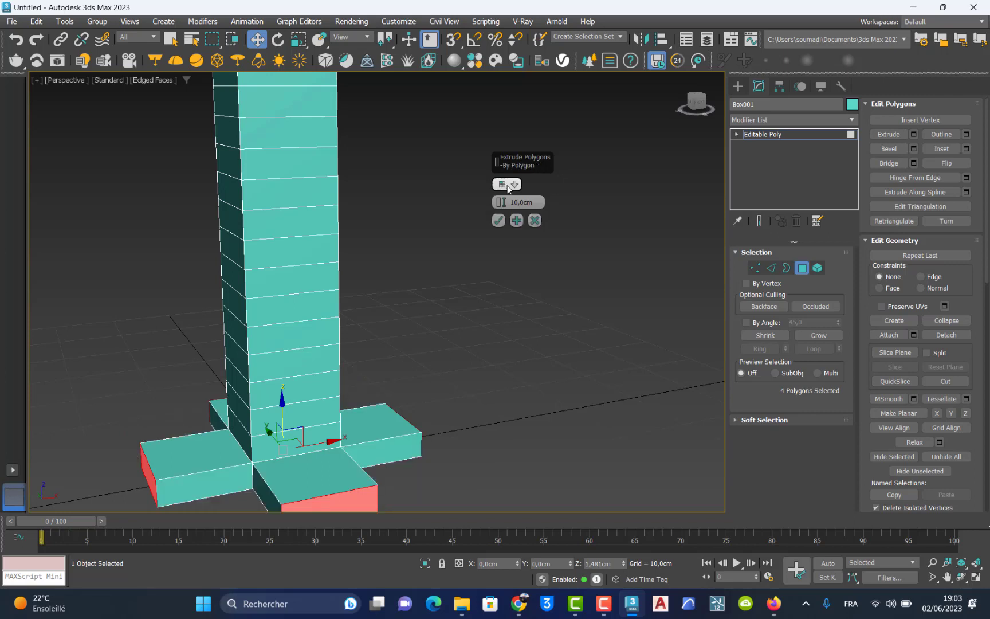
# Step: Set the extrusion height of the four feet to 20 cm, apply it and leave polygon editing
pyautogui.moveTo(501, 203); pyautogui.dragTo(493, 148)
pyautogui.doubleClick(512, 203)
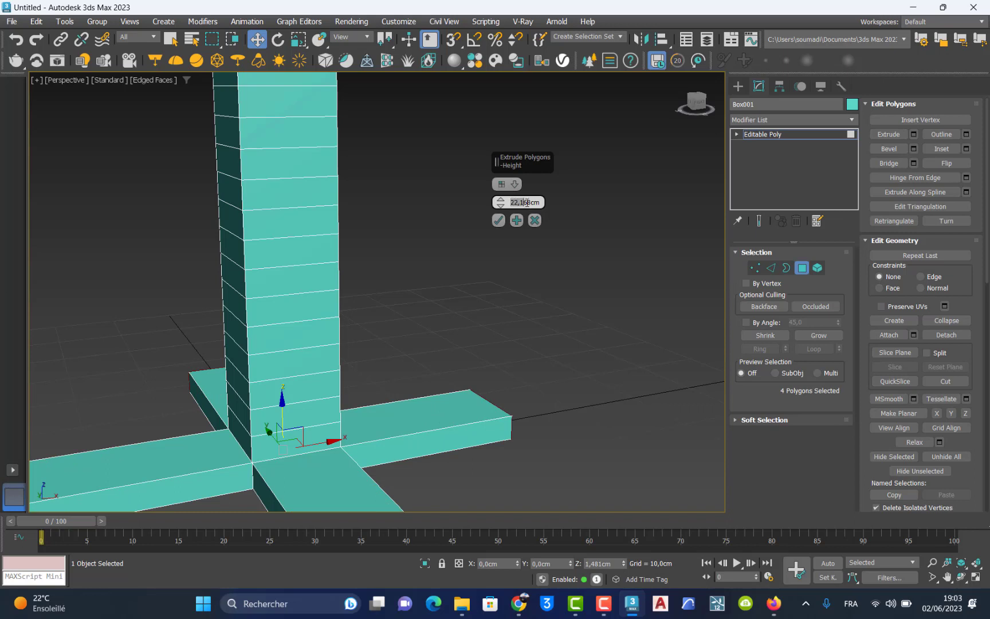
pyautogui.write('20')
pyautogui.click(499, 220)
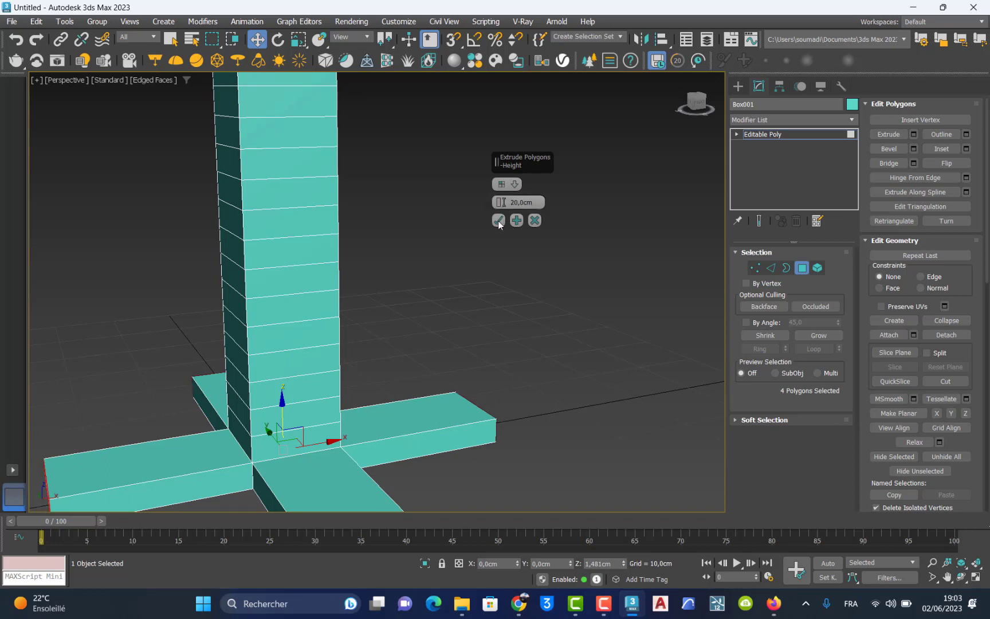
pyautogui.click(802, 268)
pyautogui.scroll(-5, 406, 385)
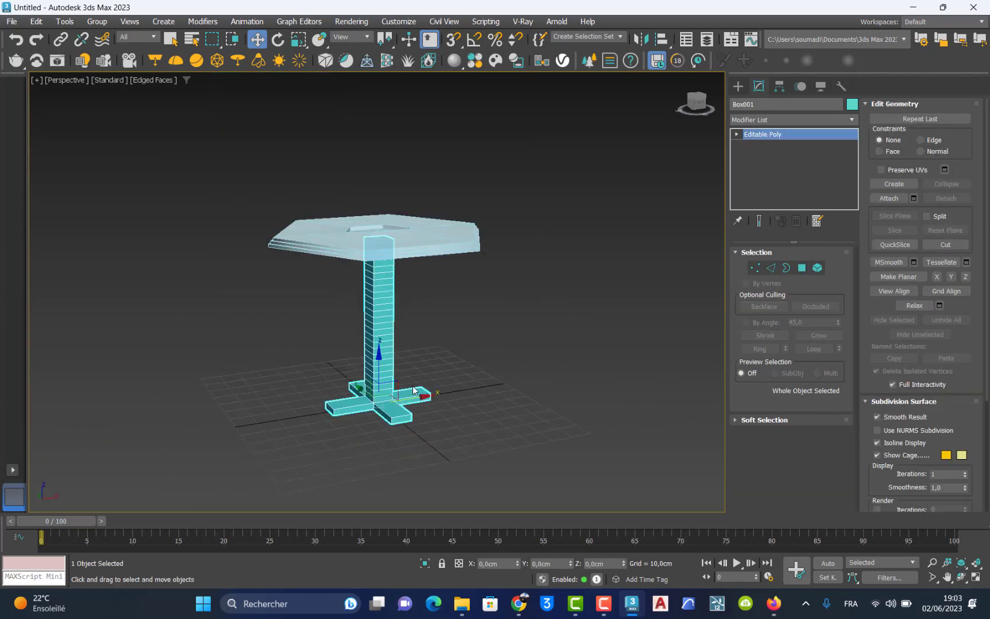
pyautogui.keyDown('alt'); pyautogui.moveTo(376, 391); pyautogui.dragTo(299, 404, button='middle'); pyautogui.keyUp('alt')
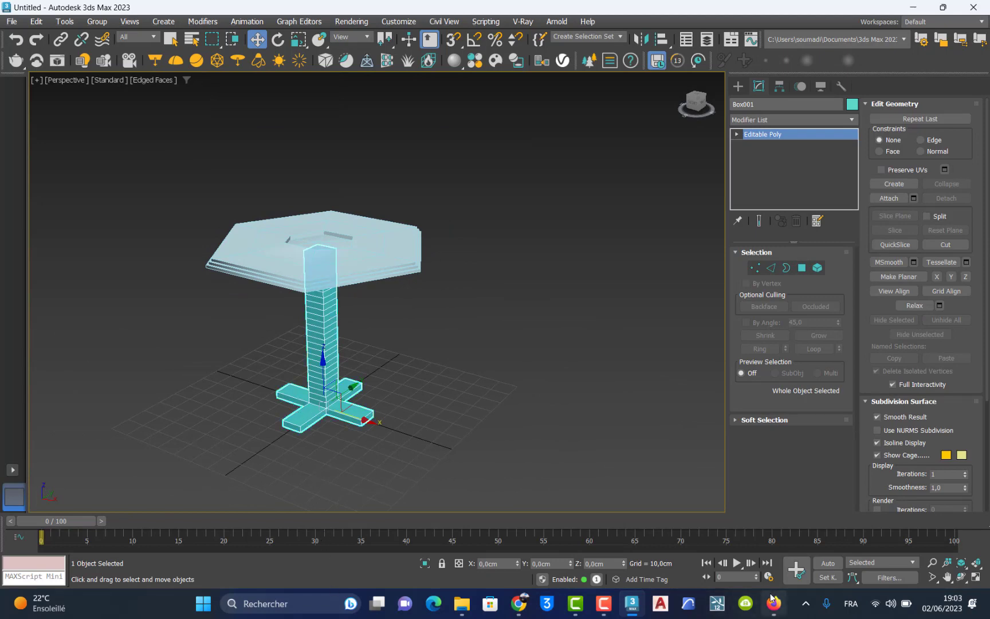
pyautogui.click(606, 605)
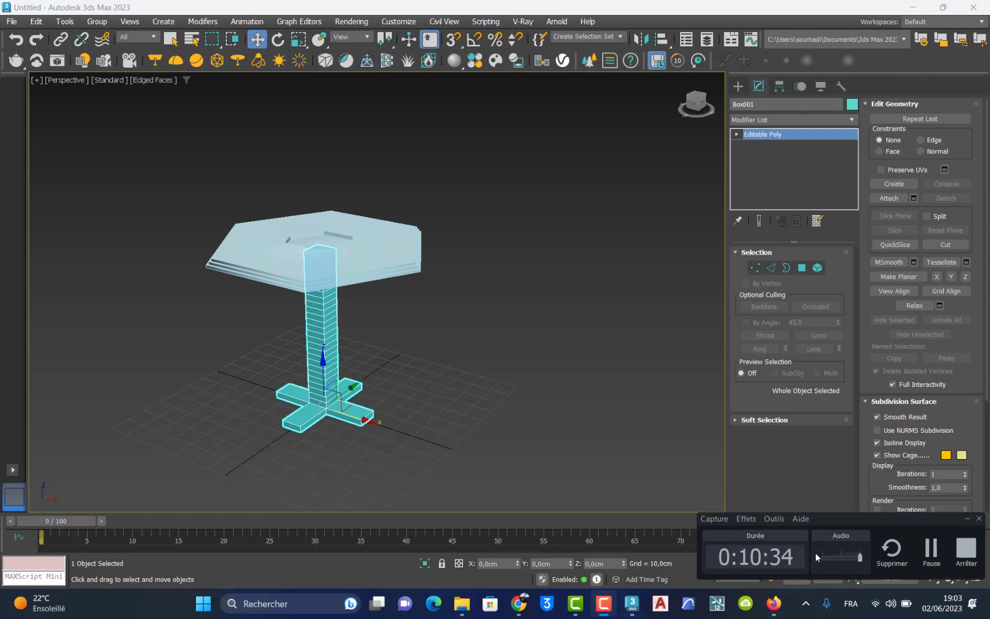